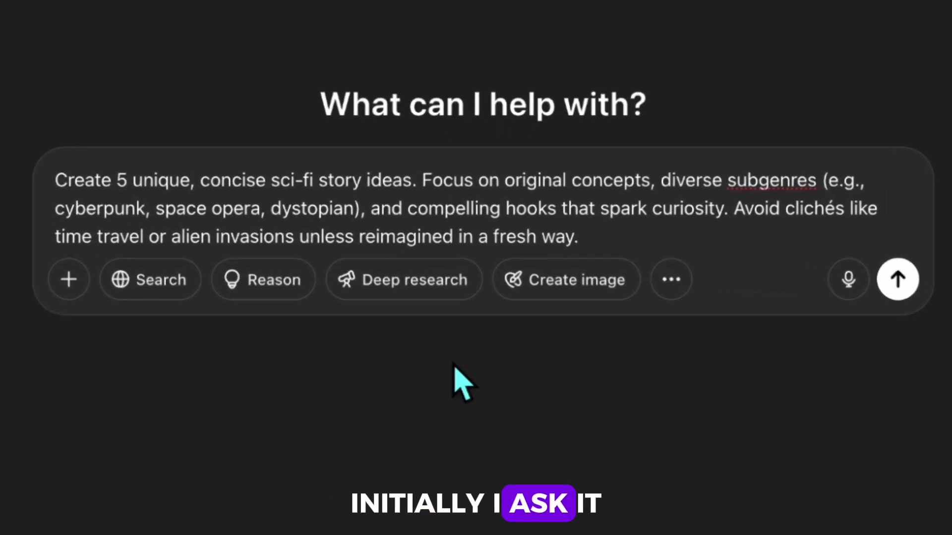
Review the prompt's requests for five ideas, varied subgenres and no clichés, then send it.
{"action": "left_click_drag", "start_coordinate": [416, 184], "coordinate": [42, 187]}
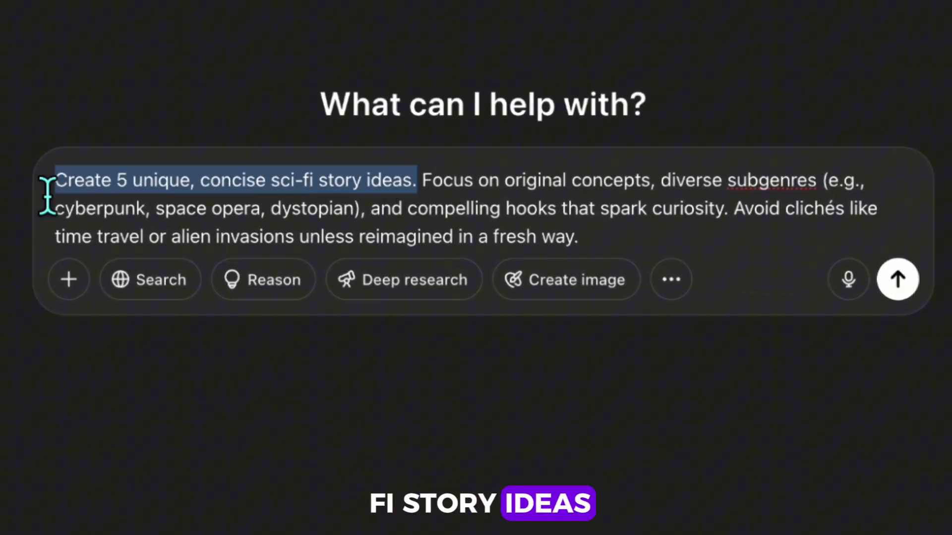
{"action": "left_click_drag", "start_coordinate": [422, 181], "coordinate": [727, 210]}
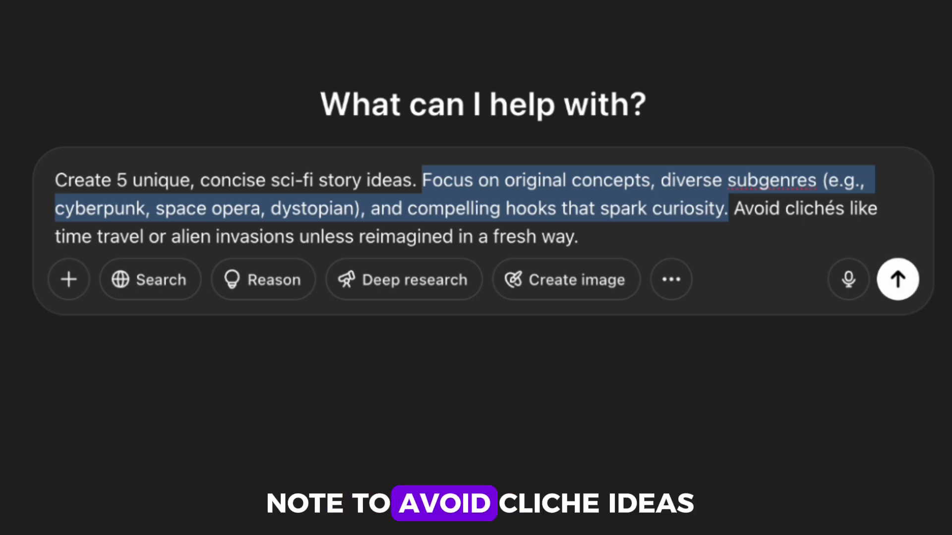
{"action": "left_click_drag", "start_coordinate": [733, 208], "coordinate": [694, 257]}
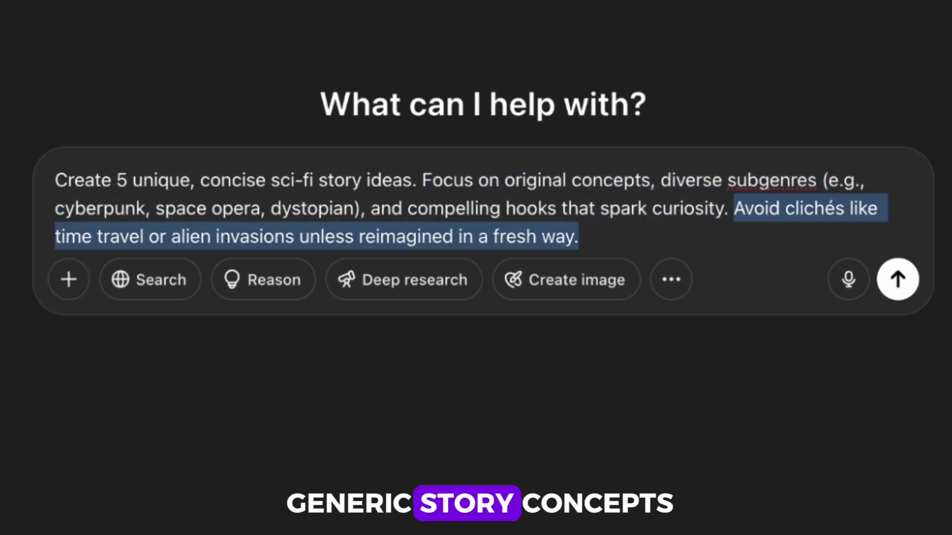
{"action": "left_click", "coordinate": [600, 237]}
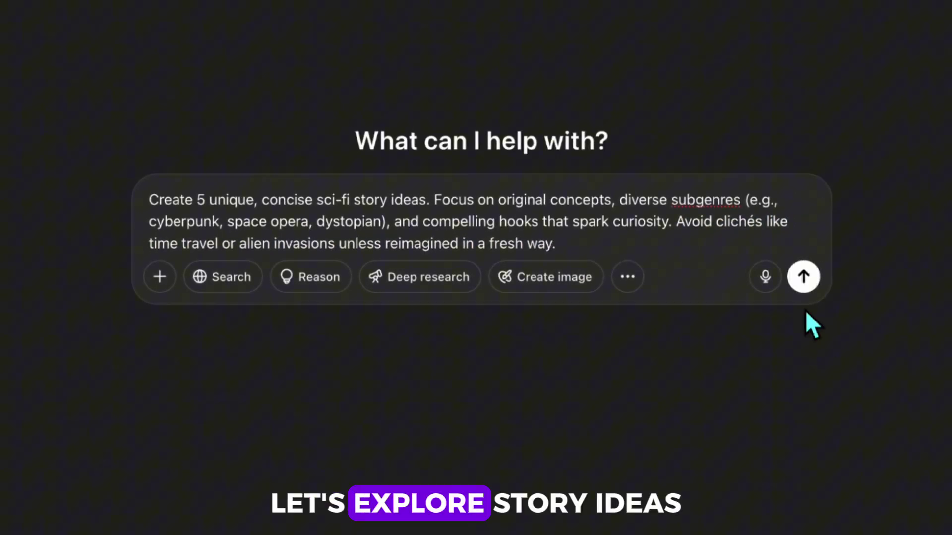
Send the prompt and read the first ideas, including Neon Debtors and The Choir of Europa.
{"action": "left_click", "coordinate": [898, 279]}
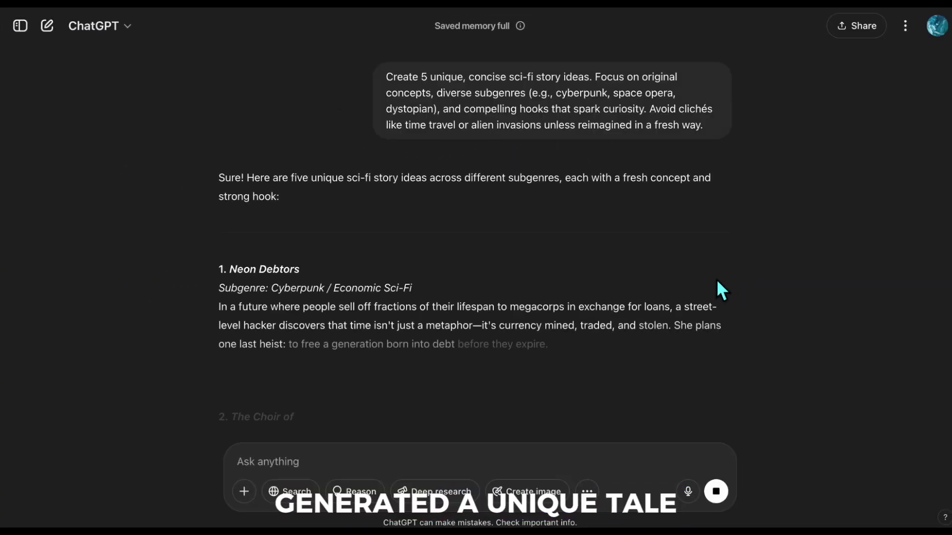
{"action": "scroll", "coordinate": [221, 308], "scroll_direction": "down", "scroll_amount": 1}
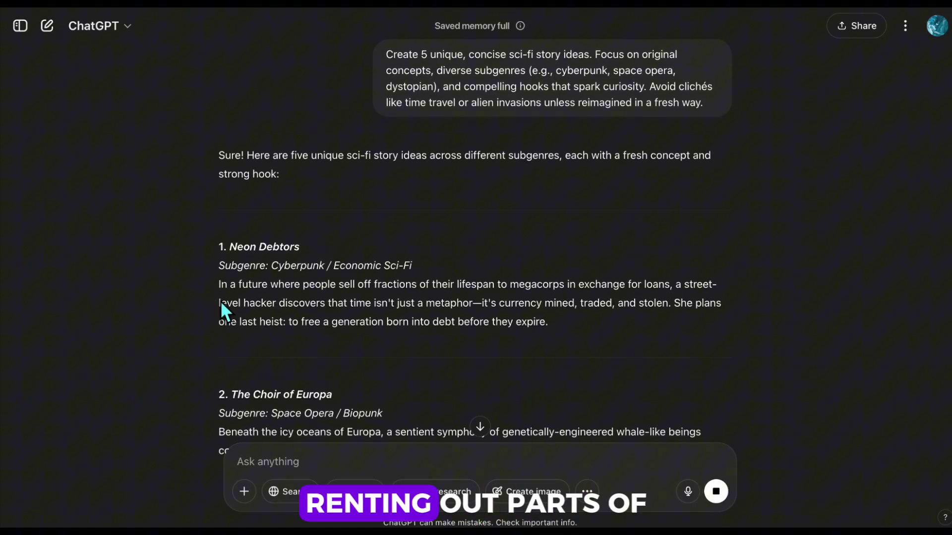
{"action": "left_click_drag", "start_coordinate": [127, 115], "coordinate": [629, 233]}
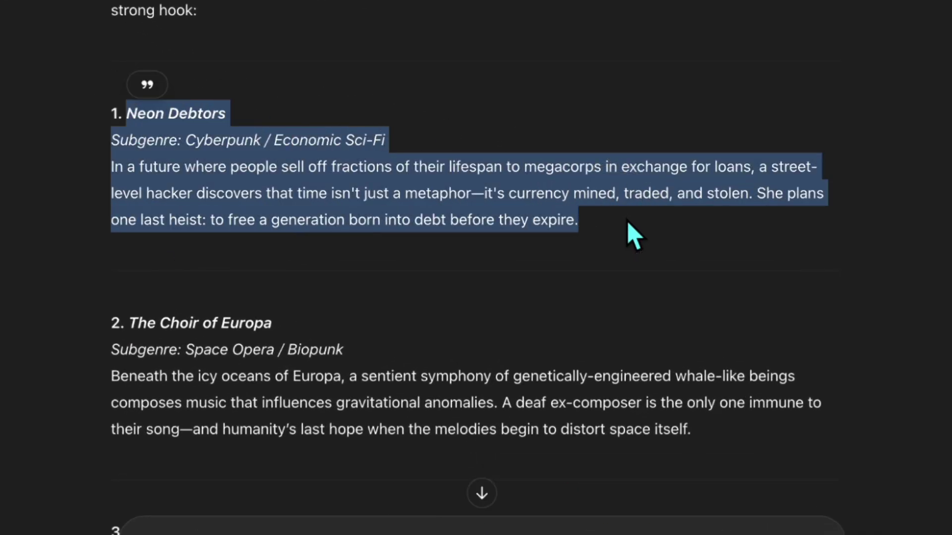
{"action": "left_click_drag", "start_coordinate": [112, 325], "coordinate": [541, 367]}
{"action": "scroll", "coordinate": [543, 372], "scroll_direction": "down", "scroll_amount": 3}
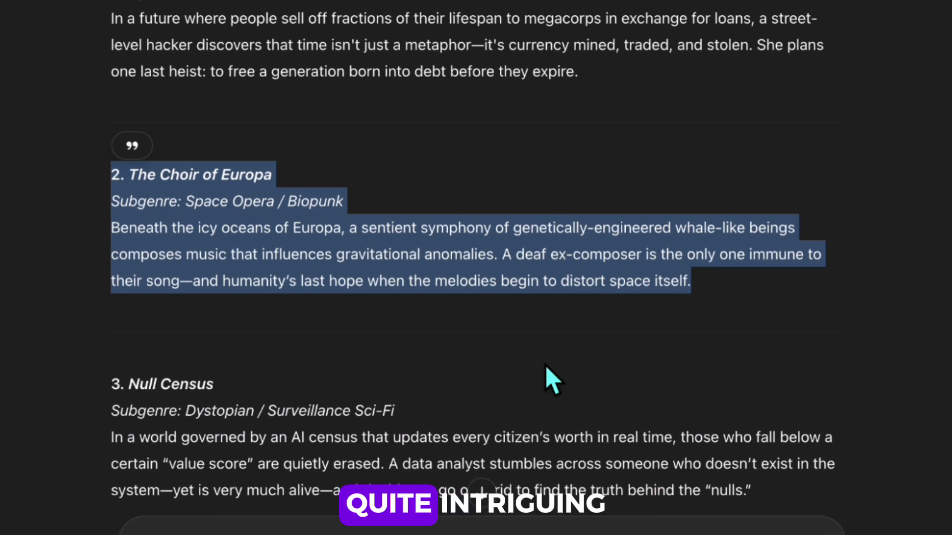
{"action": "scroll", "coordinate": [248, 361], "scroll_direction": "down", "scroll_amount": 2}
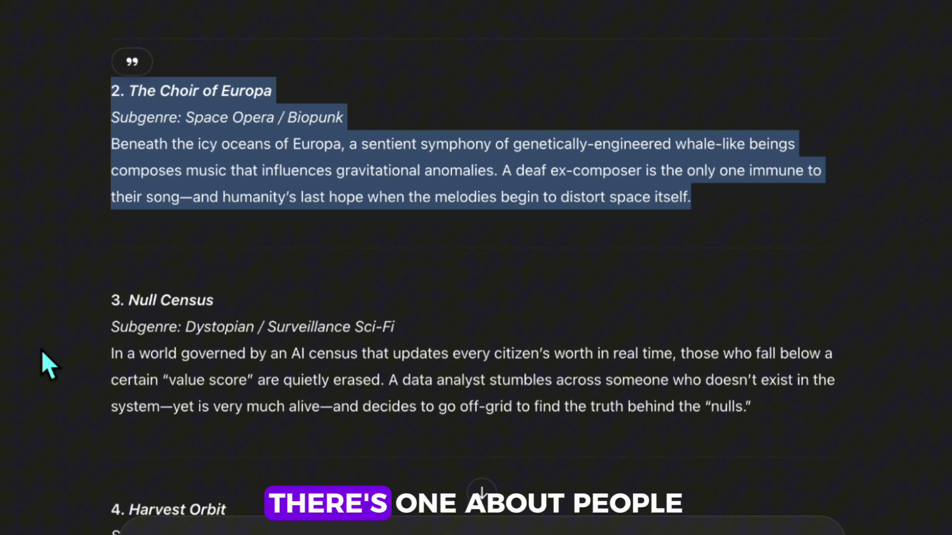
{"action": "left_click_drag", "start_coordinate": [111, 273], "coordinate": [511, 436]}
{"action": "scroll", "coordinate": [510, 436], "scroll_direction": "down", "scroll_amount": 1}
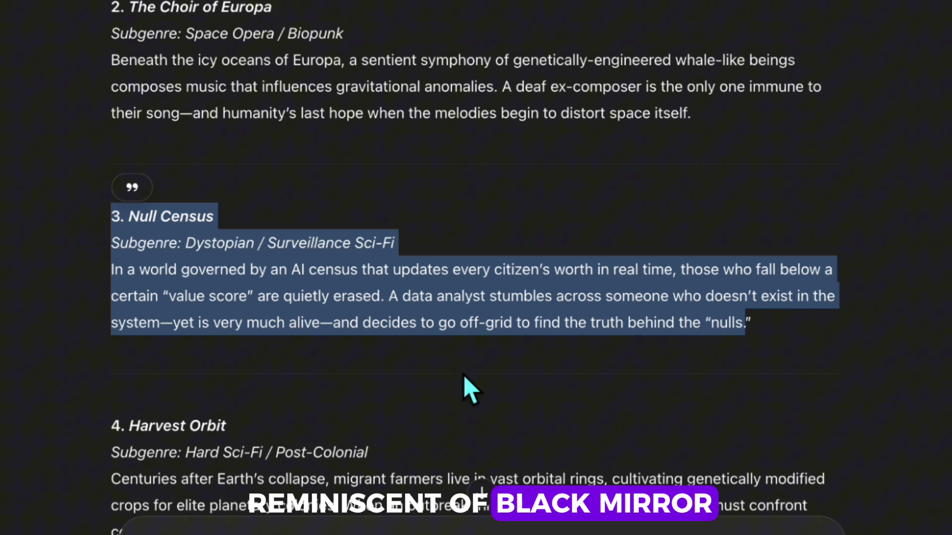
{"action": "scroll", "coordinate": [372, 371], "scroll_direction": "down", "scroll_amount": 4}
Review the remaining ideas and select the complete '4. Harvest Orbit' entry.
{"action": "left_click_drag", "start_coordinate": [110, 206], "coordinate": [805, 318]}
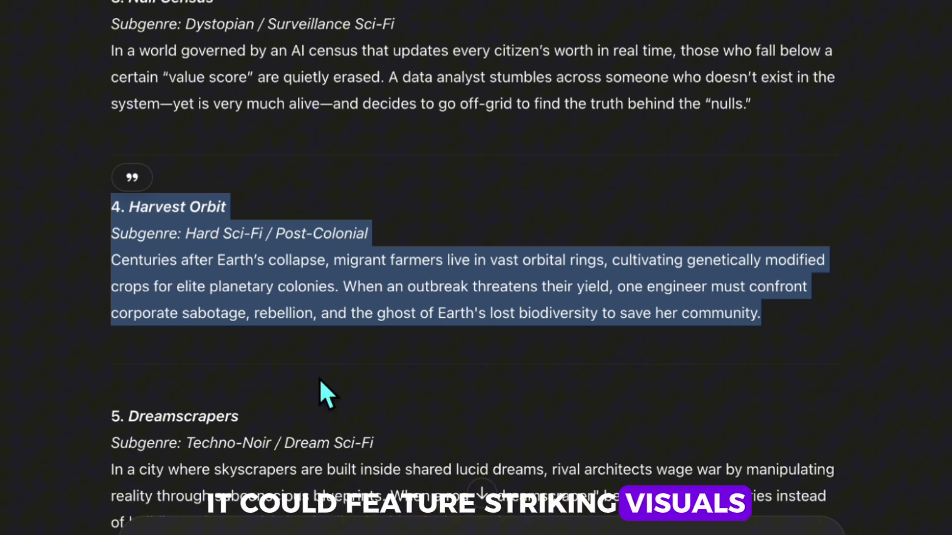
{"action": "scroll", "coordinate": [332, 381], "scroll_direction": "down", "scroll_amount": 5}
{"action": "left_click_drag", "start_coordinate": [119, 151], "coordinate": [527, 299]}
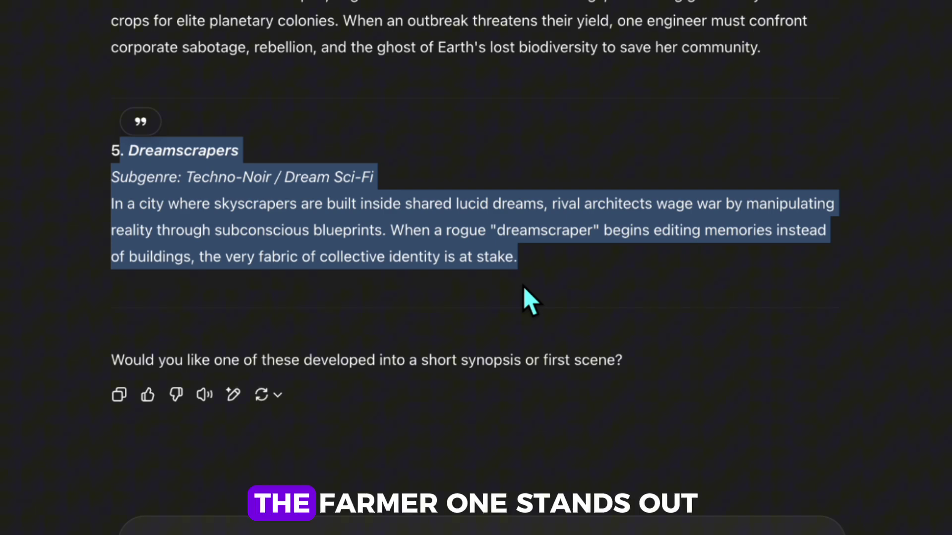
{"action": "scroll", "coordinate": [644, 209], "scroll_direction": "up", "scroll_amount": 2}
{"action": "left_click_drag", "start_coordinate": [751, 151], "coordinate": [105, 49]}
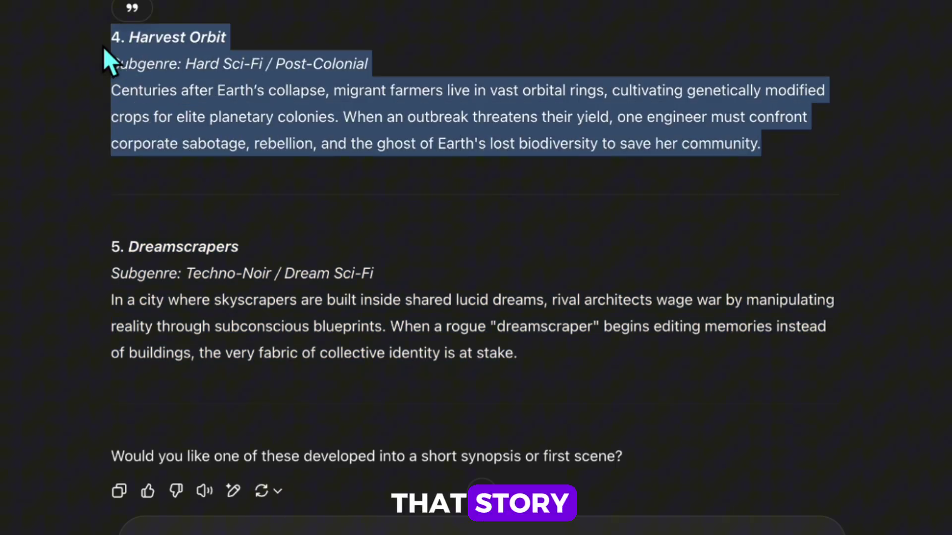
{"action": "left_click", "coordinate": [70, 136]}
{"action": "left_click_drag", "start_coordinate": [761, 144], "coordinate": [105, 53]}
{"action": "key", "text": "ctrl+c"}
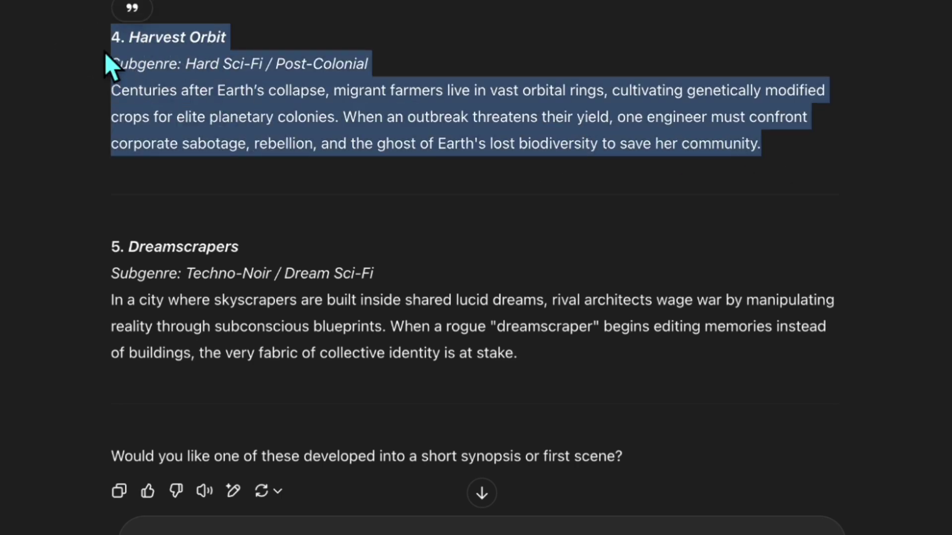
{"action": "scroll", "coordinate": [54, 94], "scroll_direction": "up", "scroll_amount": 3}
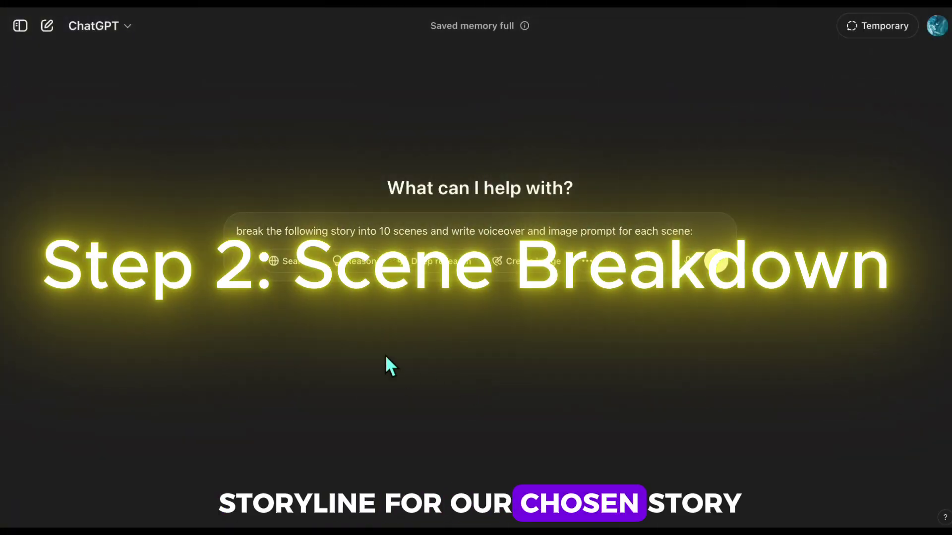
{"action": "left_click_drag", "start_coordinate": [428, 231], "coordinate": [221, 270]}
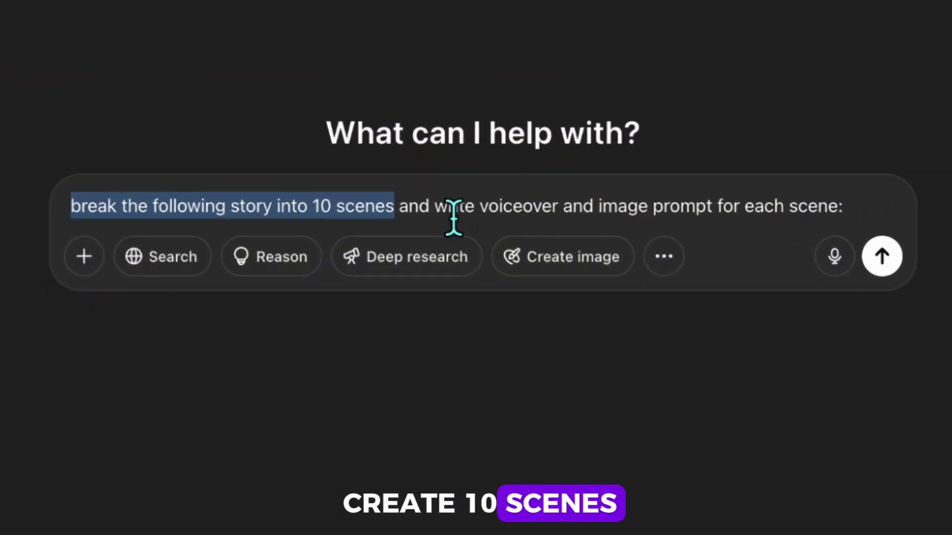
{"action": "left_click_drag", "start_coordinate": [435, 208], "coordinate": [860, 220]}
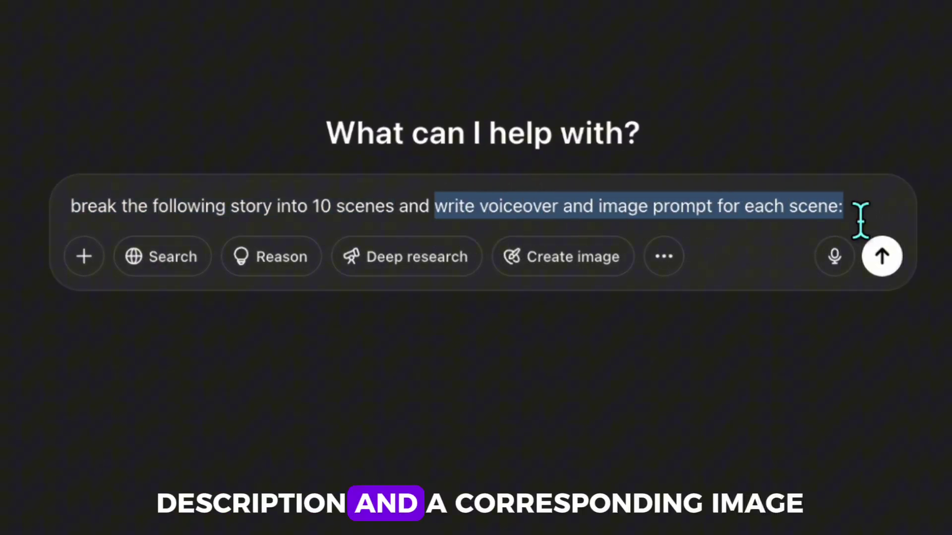
{"action": "left_click", "coordinate": [860, 216]}
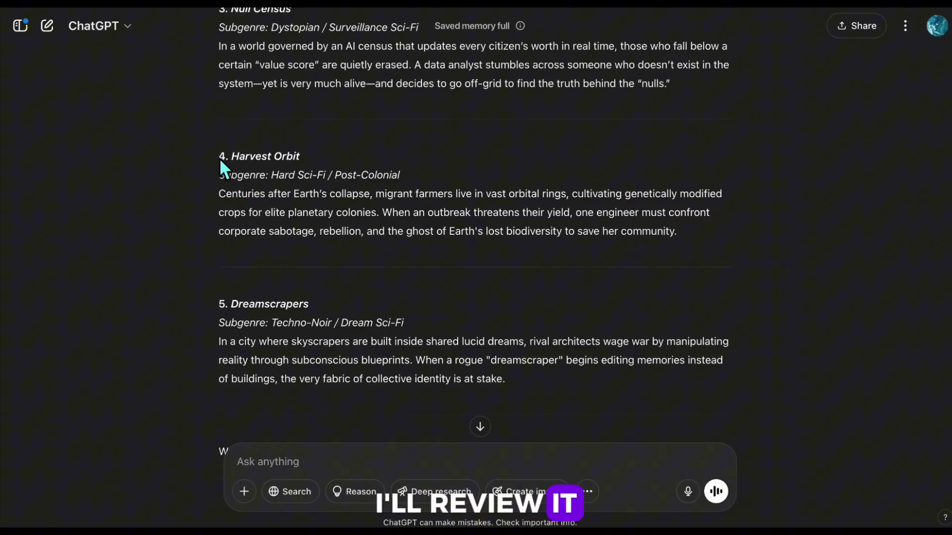
{"action": "left_click_drag", "start_coordinate": [219, 157], "coordinate": [678, 239]}
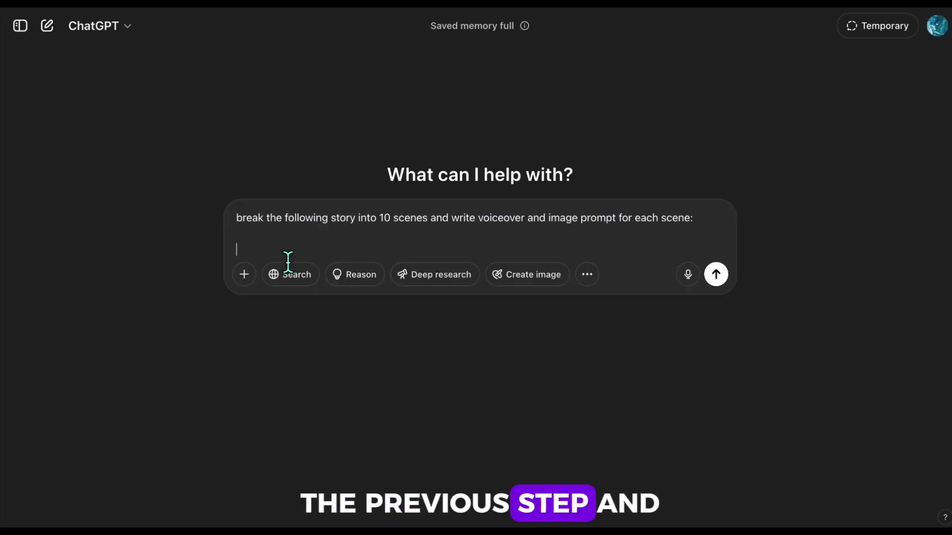
{"action": "key", "text": "ctrl+v"}
{"action": "key", "text": "Return"}
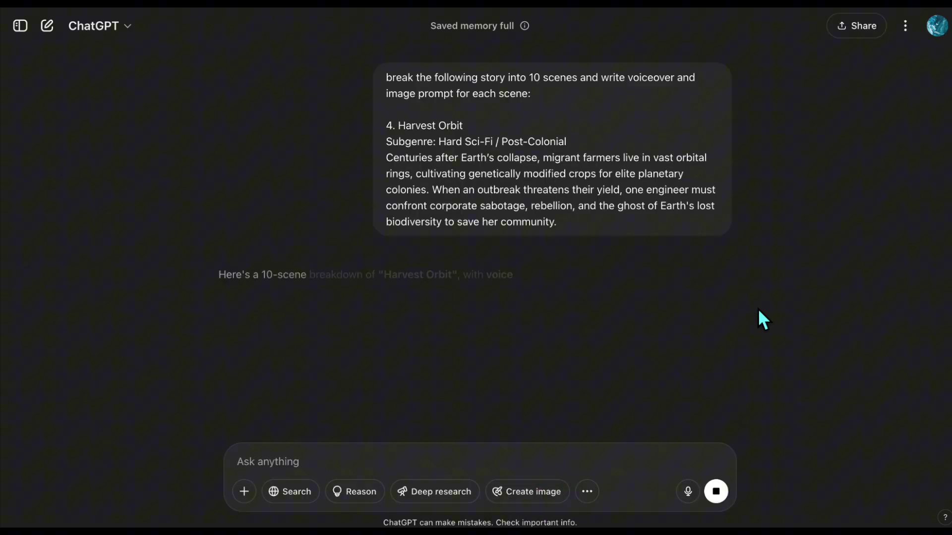
{"action": "scroll", "coordinate": [488, 292], "scroll_direction": "down", "scroll_amount": 4}
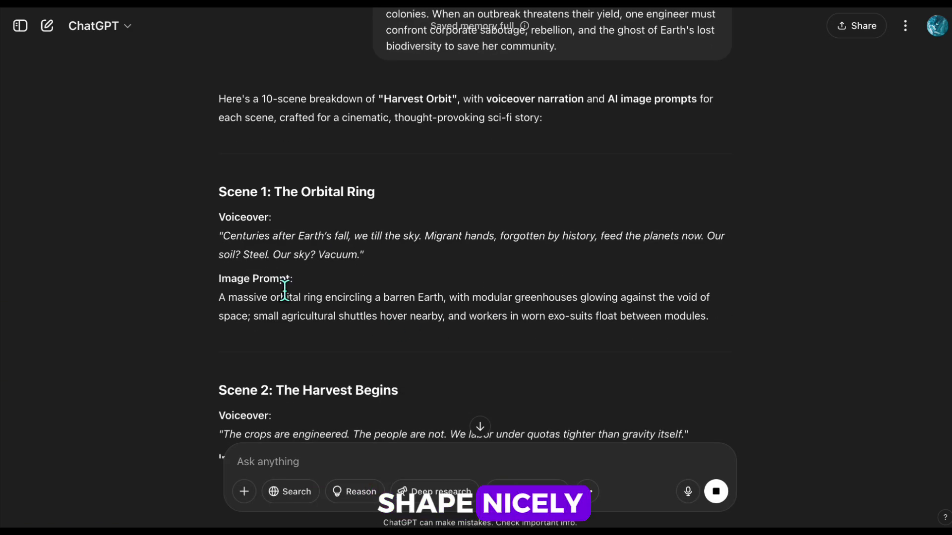
{"action": "left_click_drag", "start_coordinate": [224, 237], "coordinate": [360, 254]}
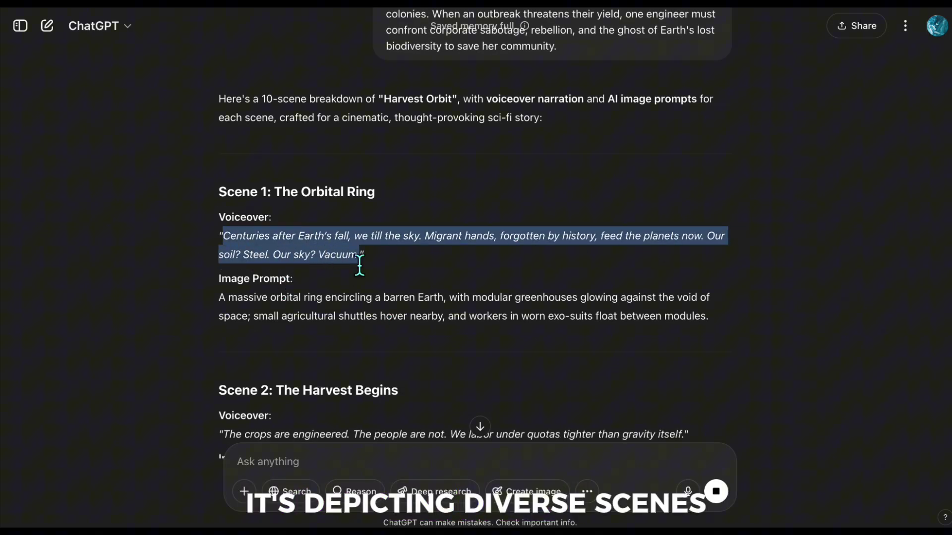
{"action": "left_click", "coordinate": [329, 278]}
{"action": "scroll", "coordinate": [329, 278], "scroll_direction": "down", "scroll_amount": 1}
{"action": "left_click_drag", "start_coordinate": [219, 242], "coordinate": [686, 260]}
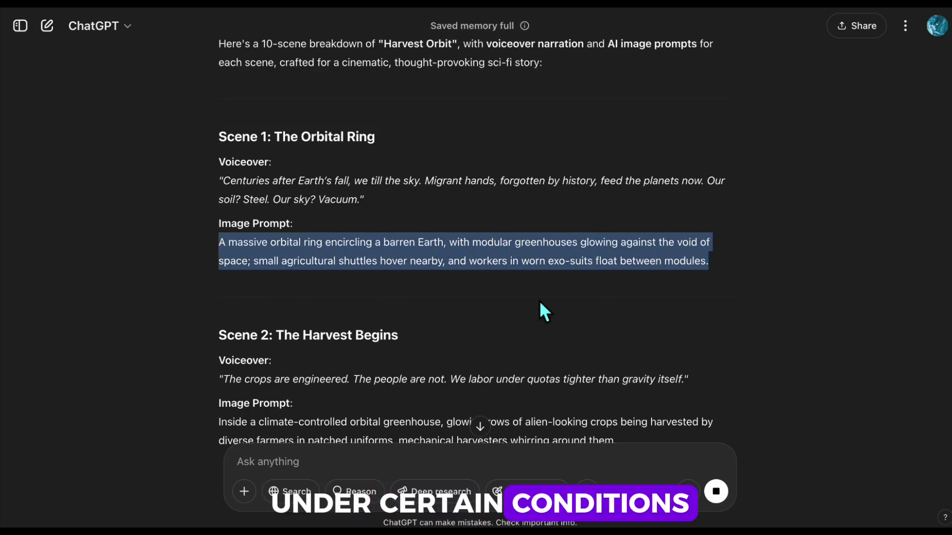
{"action": "scroll", "coordinate": [376, 295], "scroll_direction": "down", "scroll_amount": 2}
{"action": "left_click_drag", "start_coordinate": [219, 300], "coordinate": [687, 299]}
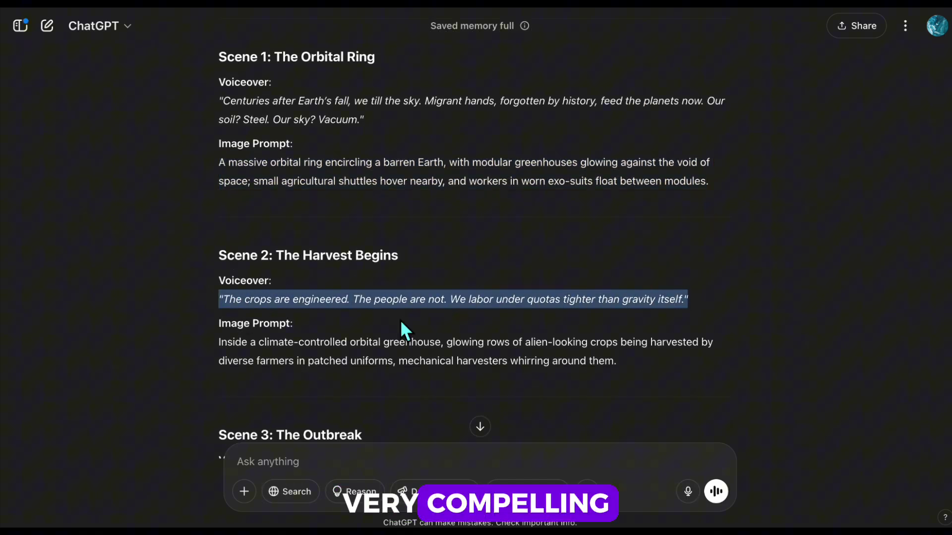
{"action": "scroll", "coordinate": [402, 322], "scroll_direction": "down", "scroll_amount": 1}
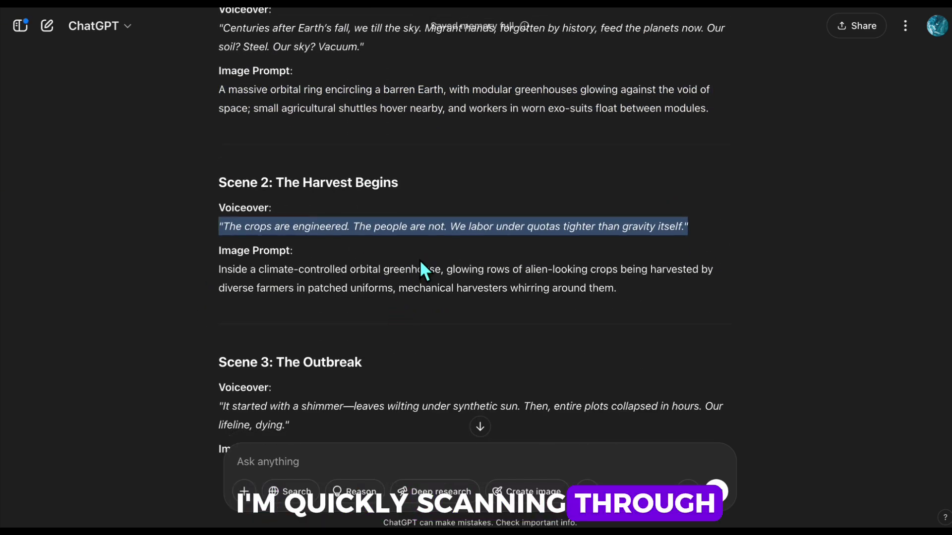
{"action": "scroll", "coordinate": [422, 269], "scroll_direction": "down", "scroll_amount": 5}
{"action": "left_click_drag", "start_coordinate": [225, 287], "coordinate": [510, 298]}
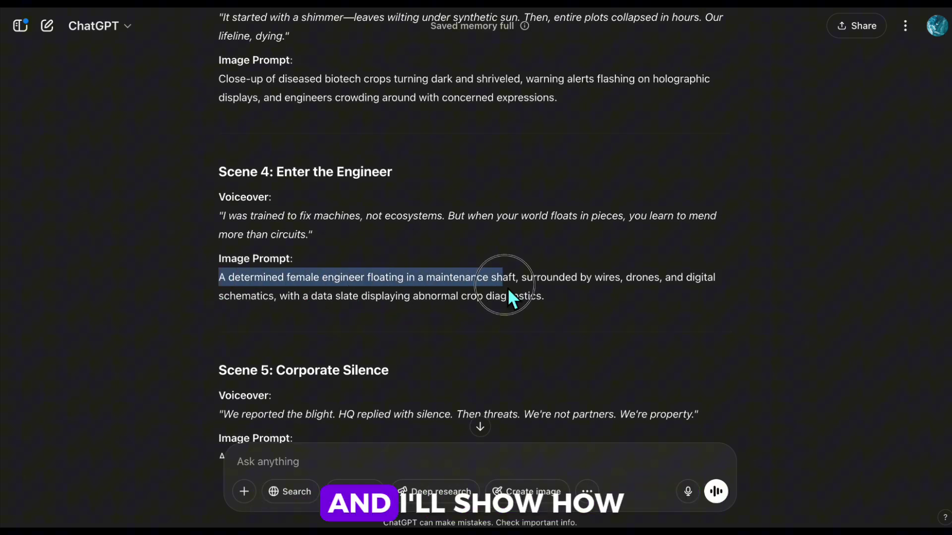
{"action": "left_click", "coordinate": [461, 323]}
{"action": "scroll", "coordinate": [347, 308], "scroll_direction": "down", "scroll_amount": 1}
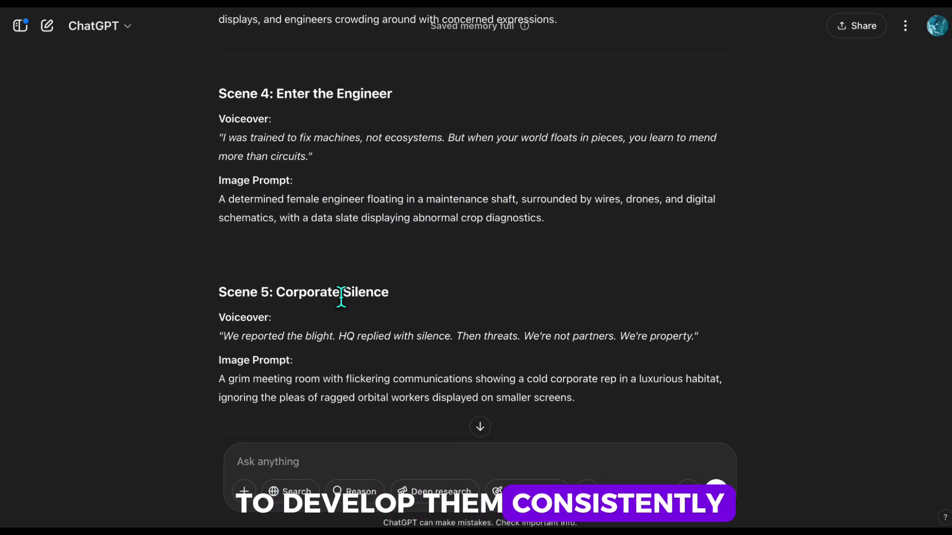
{"action": "scroll", "coordinate": [367, 282], "scroll_direction": "down", "scroll_amount": 6}
{"action": "scroll", "coordinate": [337, 307], "scroll_direction": "down", "scroll_amount": 5}
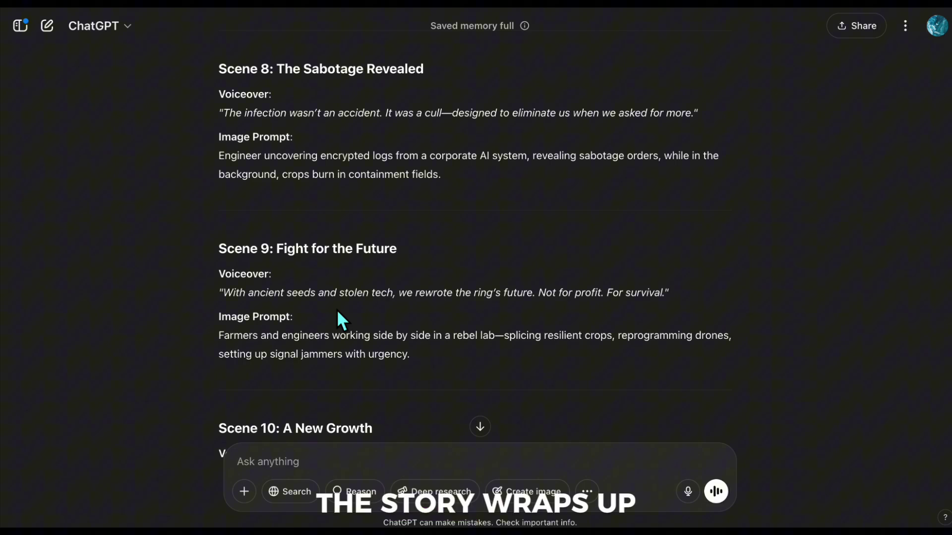
{"action": "scroll", "coordinate": [337, 311], "scroll_direction": "down", "scroll_amount": 4}
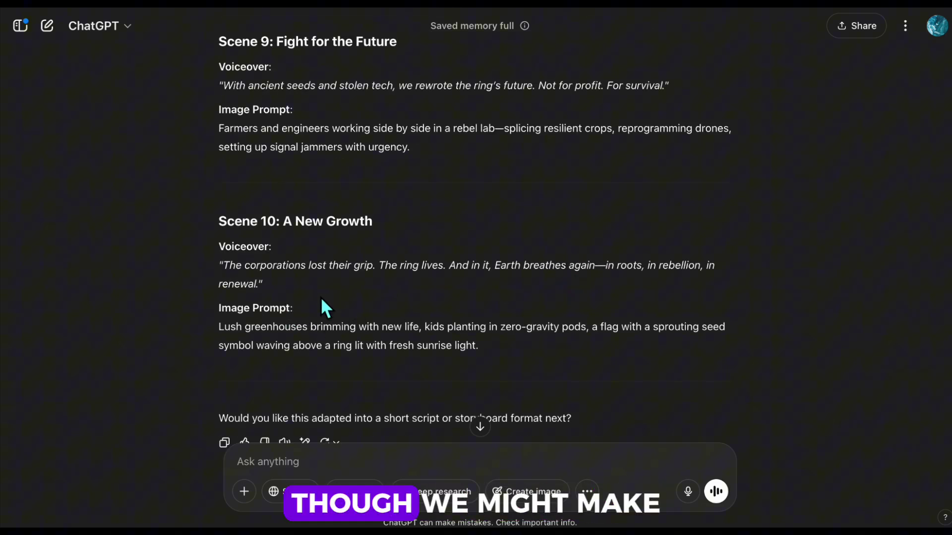
{"action": "triple_click", "coordinate": [233, 285]}
{"action": "triple_click", "coordinate": [340, 327]}
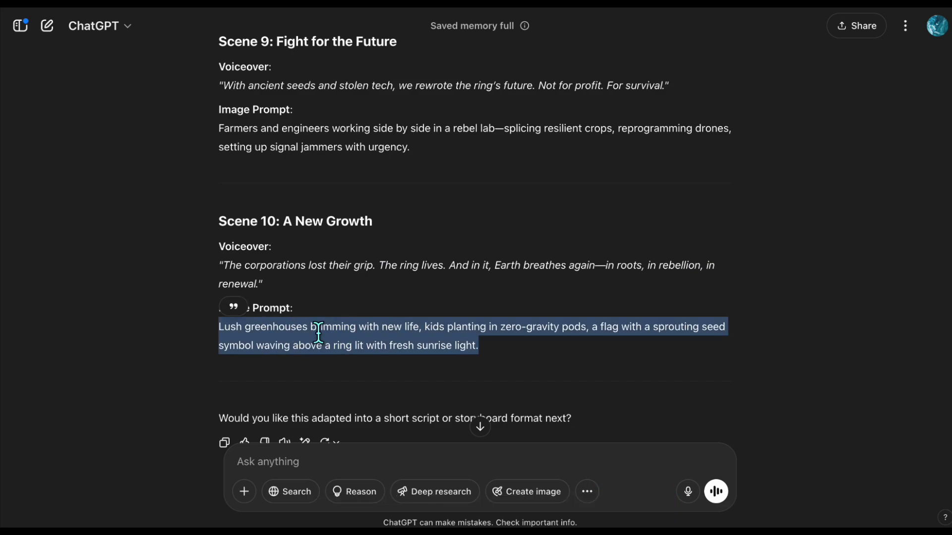
{"action": "left_click", "coordinate": [351, 303]}
{"action": "scroll", "coordinate": [351, 303], "scroll_direction": "up", "scroll_amount": 2}
{"action": "scroll", "coordinate": [347, 296], "scroll_direction": "up", "scroll_amount": 15}
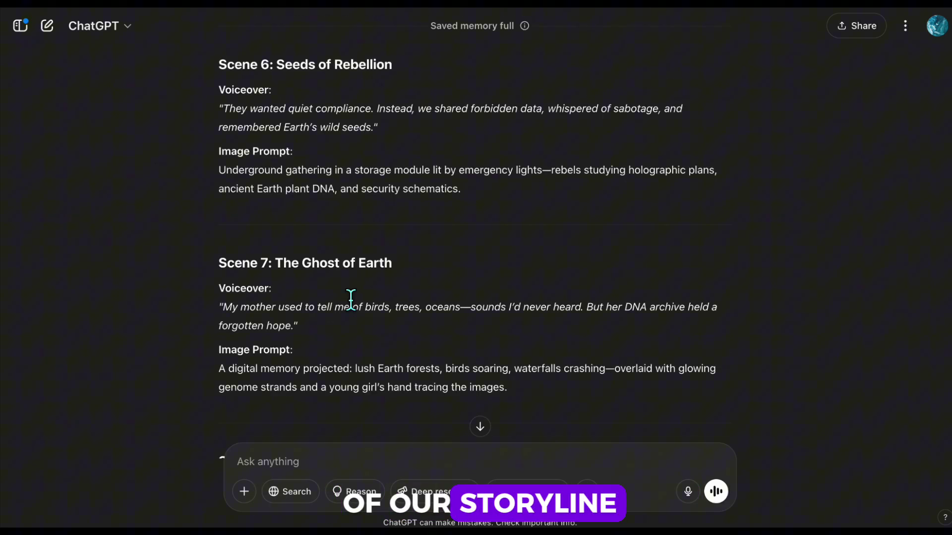
{"action": "scroll", "coordinate": [352, 296], "scroll_direction": "up", "scroll_amount": 7}
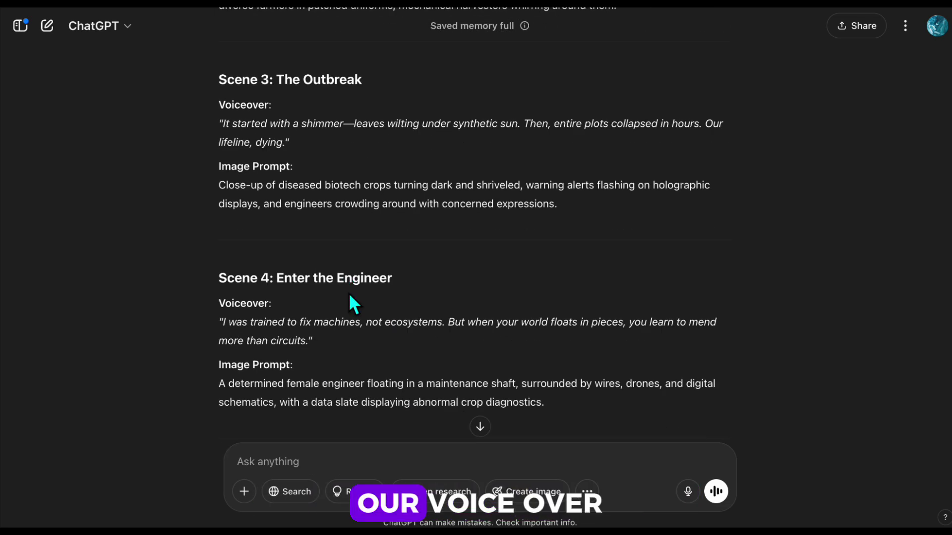
{"action": "scroll", "coordinate": [350, 295], "scroll_direction": "up", "scroll_amount": 8}
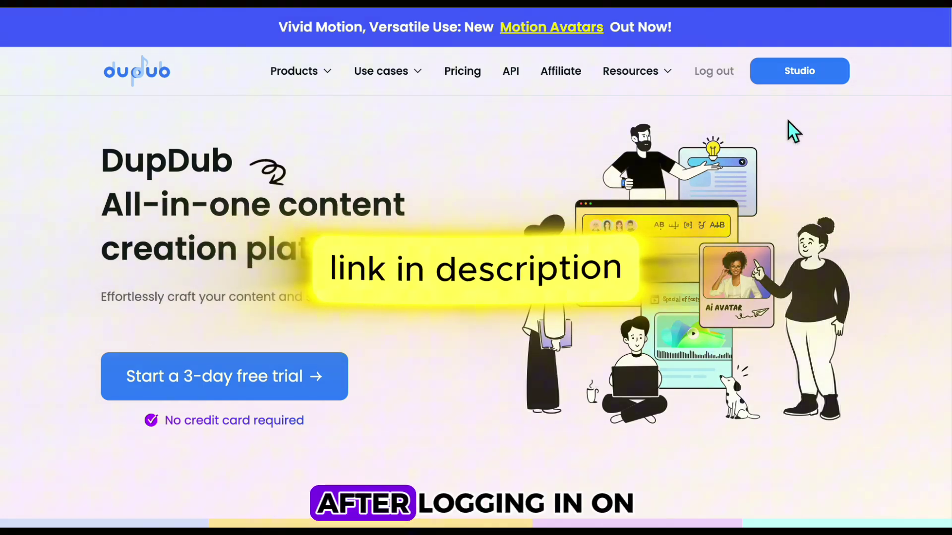
Go to DupDub Studio and start a new untitled AI voiceover project.
{"action": "left_click", "coordinate": [799, 74]}
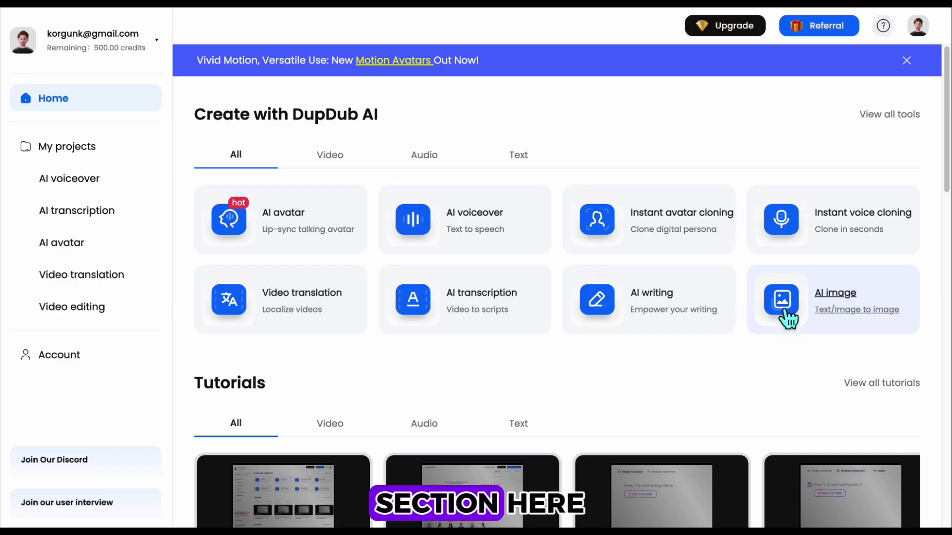
{"action": "left_click", "coordinate": [482, 226]}
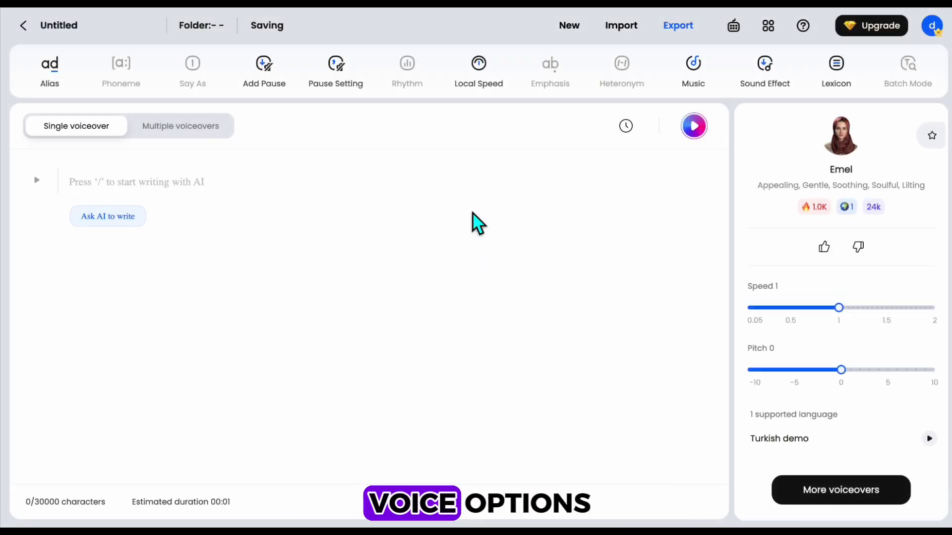
Filter the voice library to Ultra quality and preview Adam, Antoni, Liam, Dimitri and Serenith.
{"action": "left_click", "coordinate": [848, 494]}
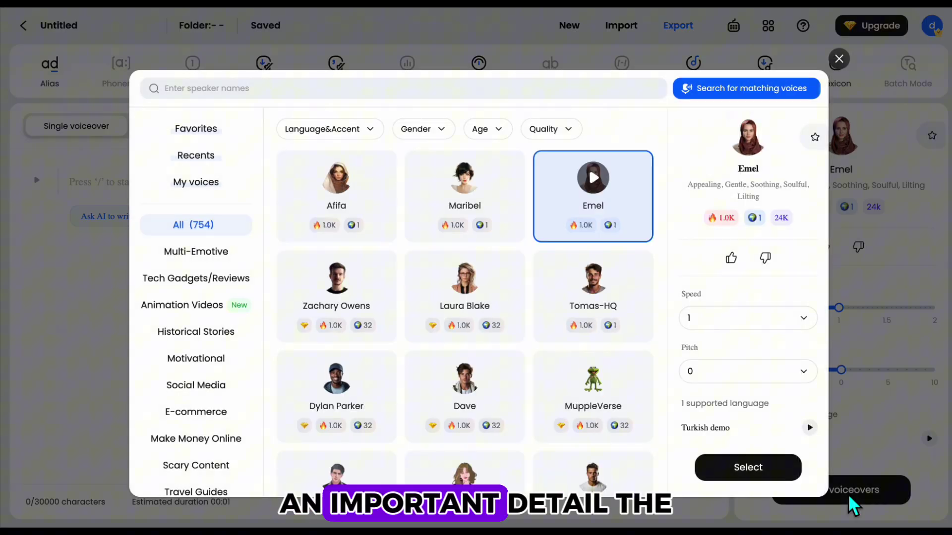
{"action": "scroll", "coordinate": [419, 332], "scroll_direction": "down", "scroll_amount": 10}
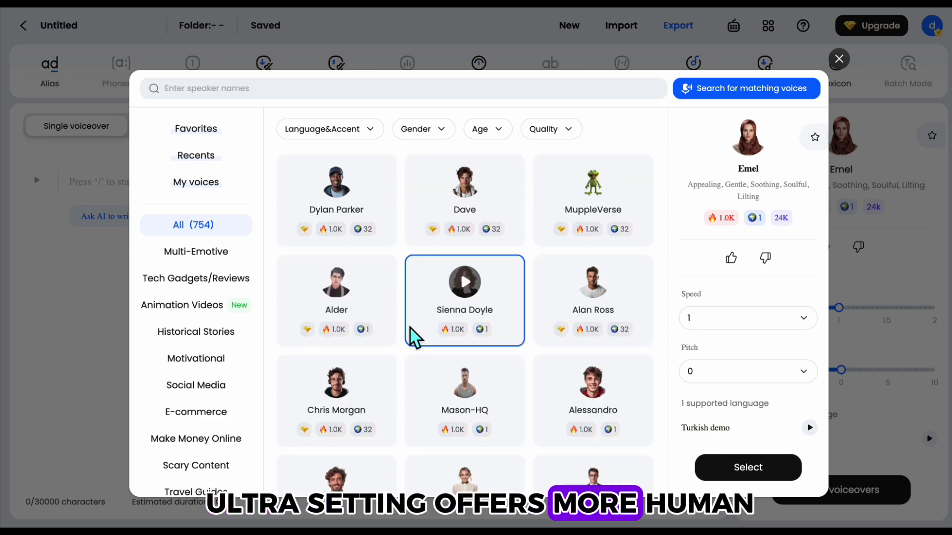
{"action": "scroll", "coordinate": [496, 238], "scroll_direction": "up", "scroll_amount": 2}
{"action": "left_click", "coordinate": [551, 129]}
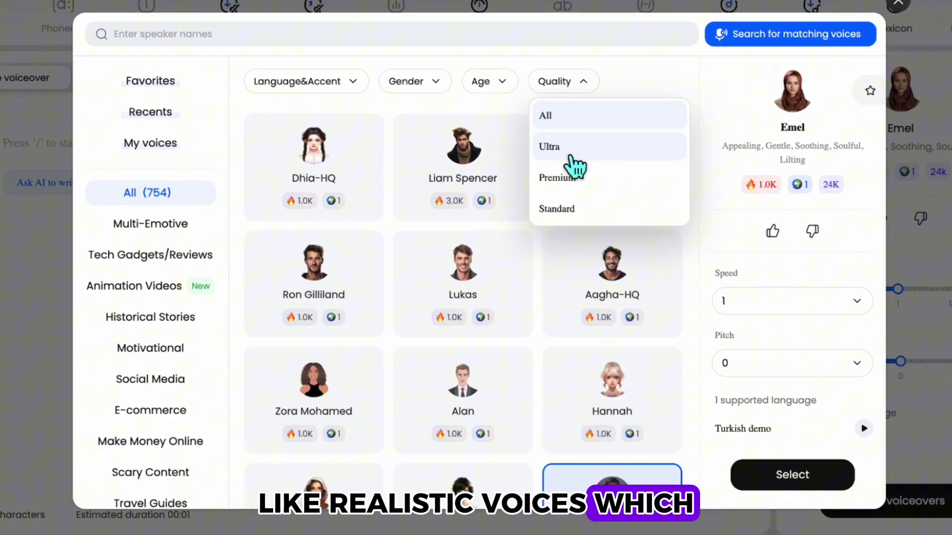
{"action": "left_click", "coordinate": [543, 187]}
{"action": "left_click", "coordinate": [314, 140]}
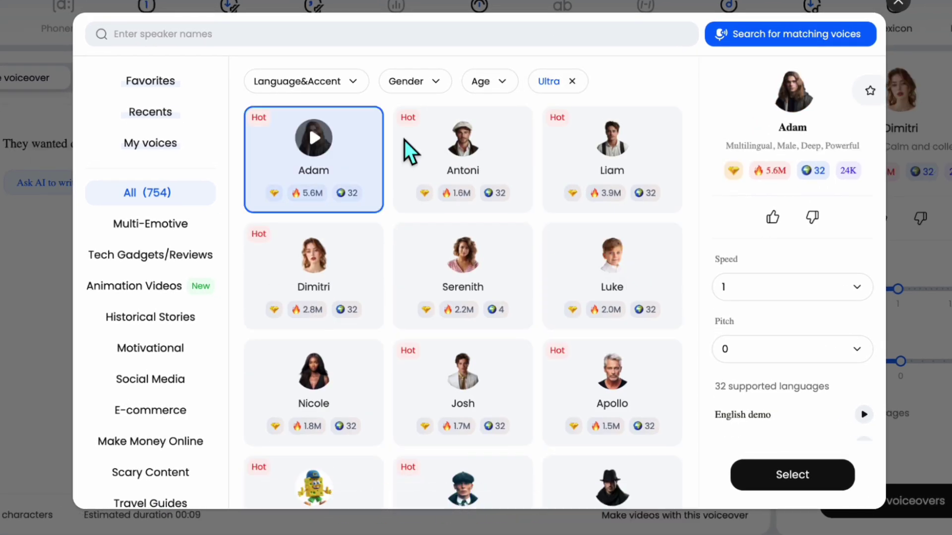
{"action": "left_click", "coordinate": [468, 149]}
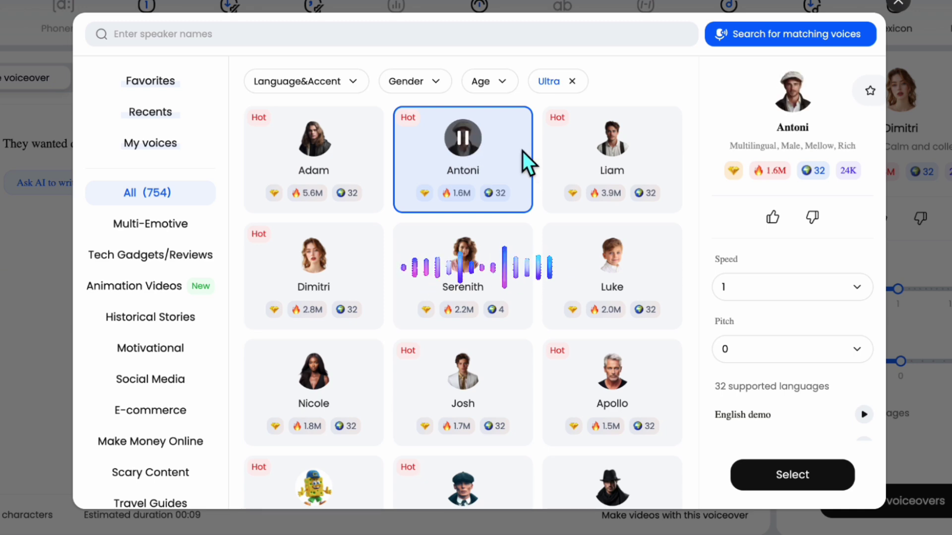
{"action": "left_click", "coordinate": [470, 148]}
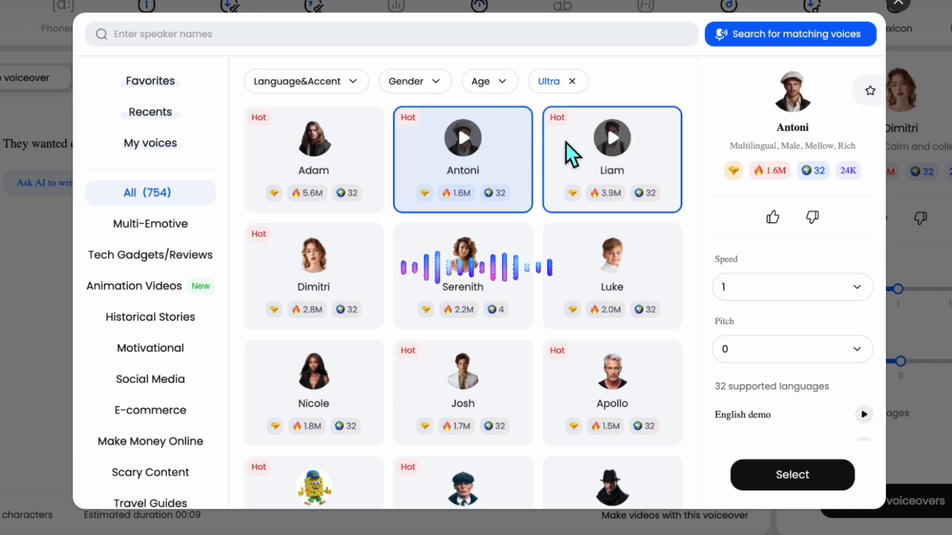
{"action": "left_click", "coordinate": [621, 151]}
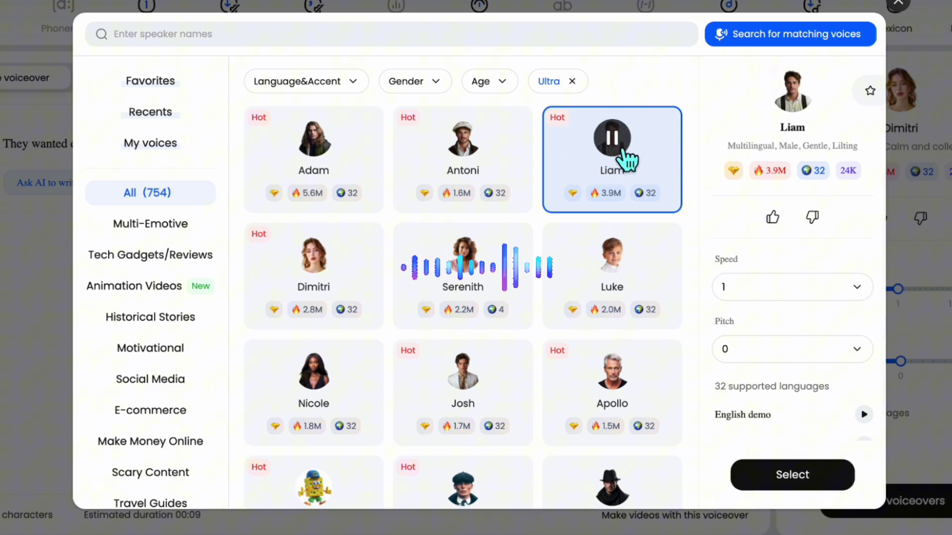
{"action": "left_click", "coordinate": [329, 257]}
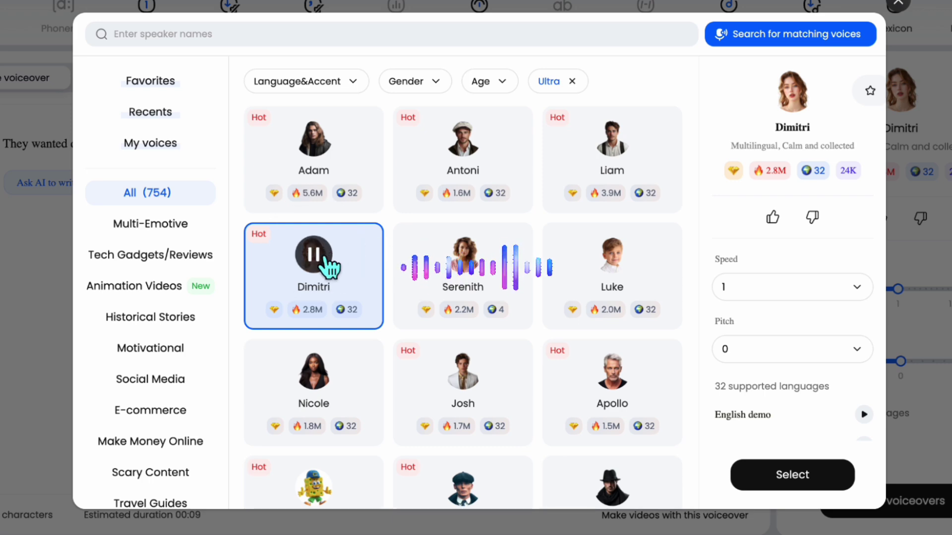
{"action": "left_click", "coordinate": [465, 257]}
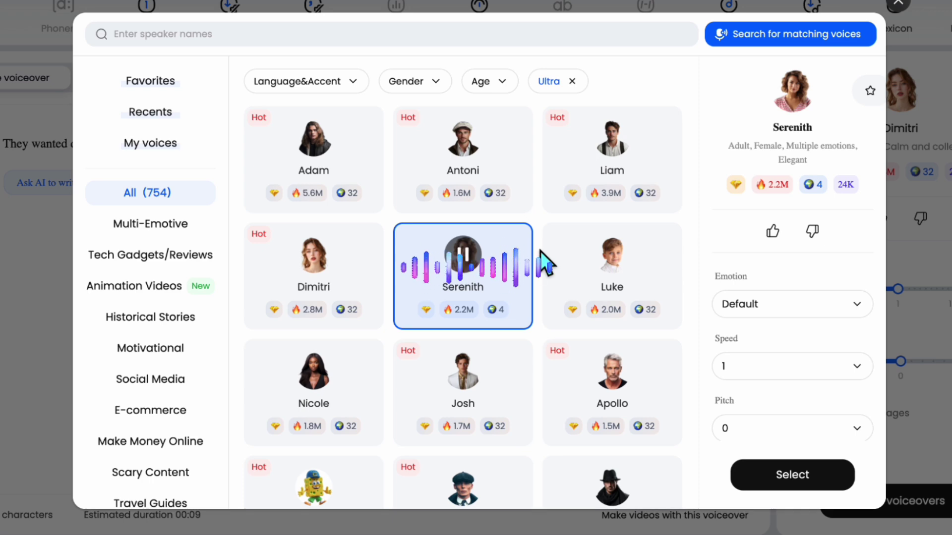
{"action": "left_click", "coordinate": [471, 267]}
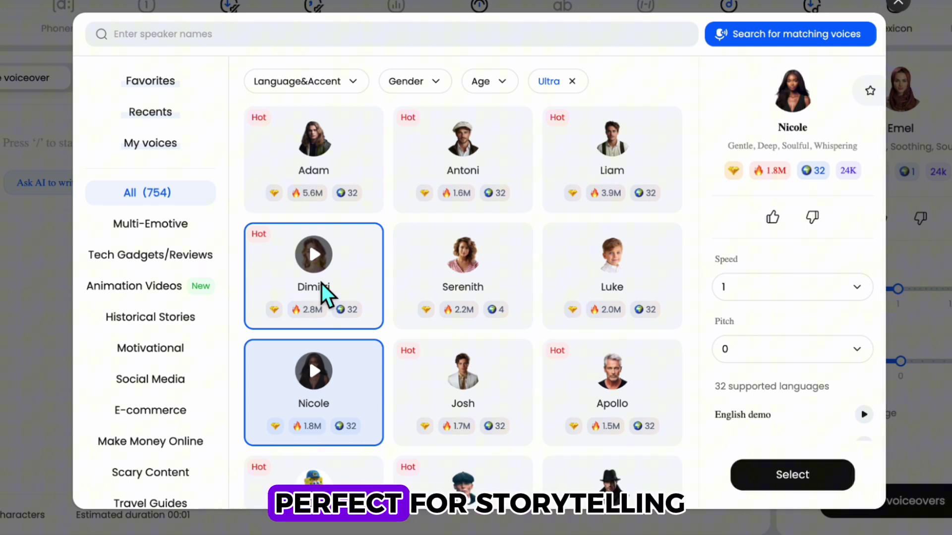
Select Dimitri as the narrator voice, keeping speed 1 and pitch 0.
{"action": "left_click", "coordinate": [352, 283]}
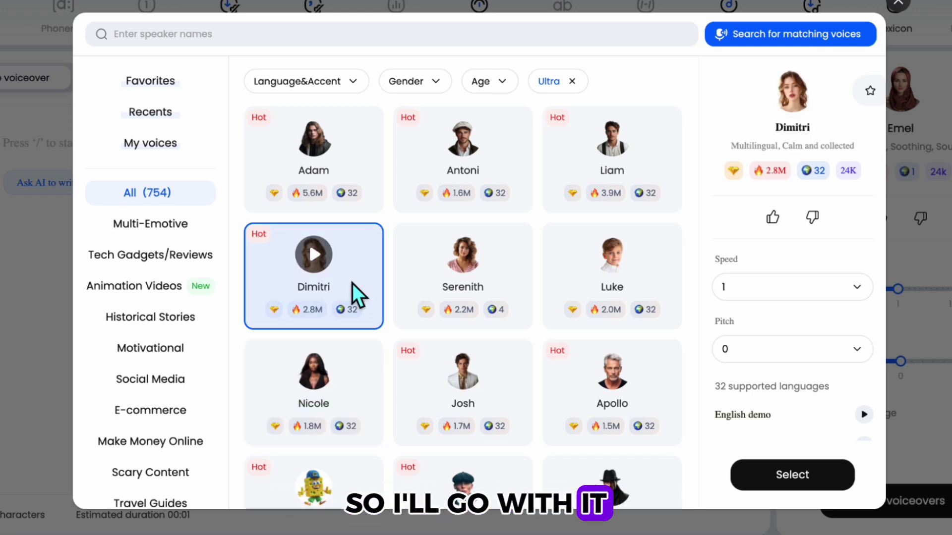
{"action": "left_click", "coordinate": [798, 290]}
{"action": "left_click", "coordinate": [780, 349]}
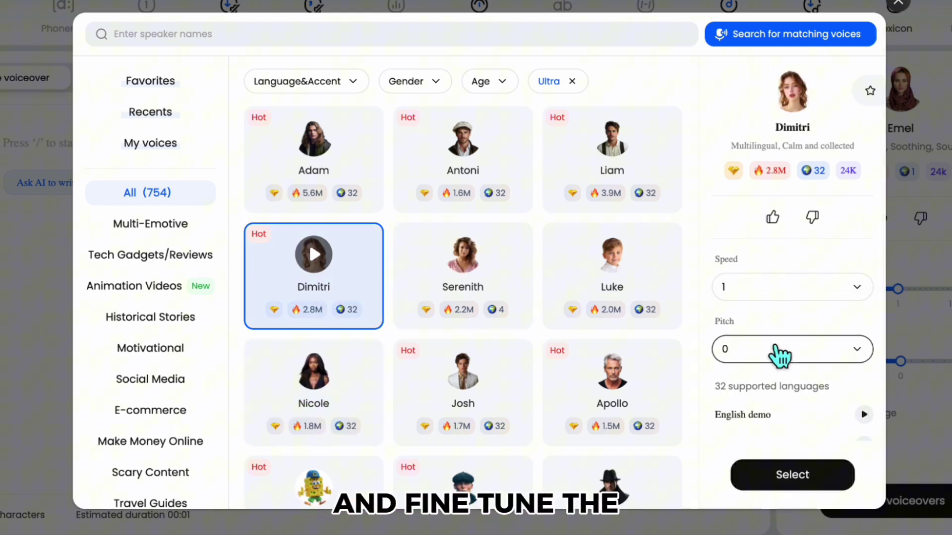
{"action": "left_click", "coordinate": [782, 349]}
{"action": "left_click", "coordinate": [779, 350]}
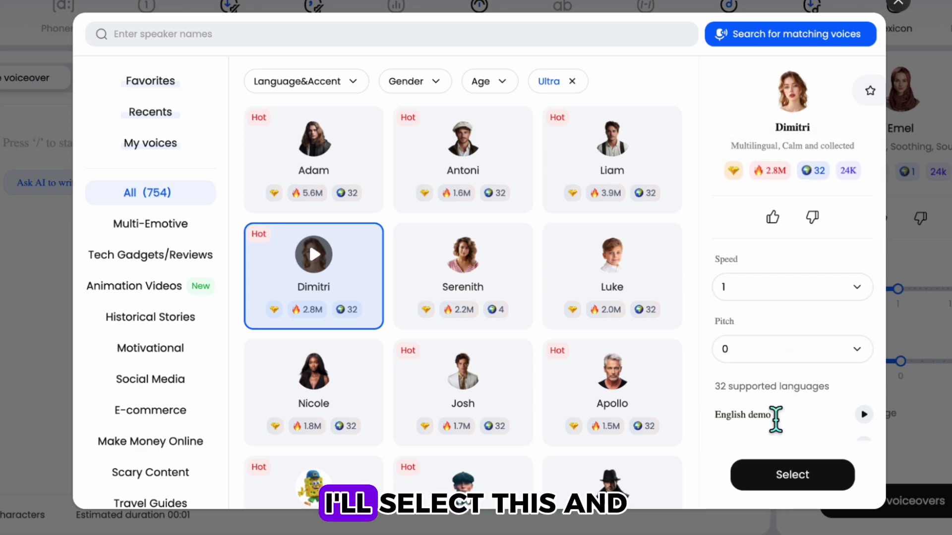
{"action": "left_click", "coordinate": [813, 484]}
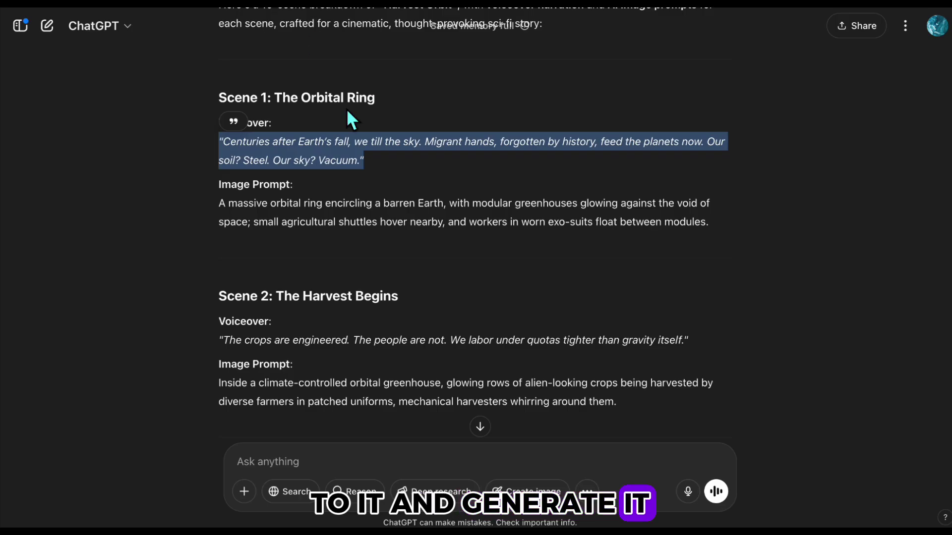
Paste the Scene 1 Harvest Orbit voiceover line and generate its 11-second Dimitri narration.
{"action": "left_click_drag", "start_coordinate": [365, 163], "coordinate": [218, 140]}
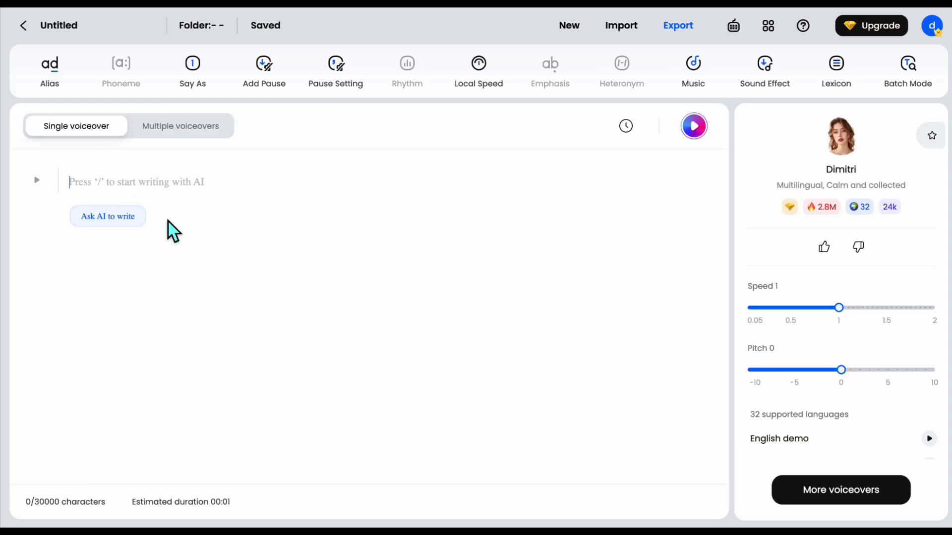
{"action": "type", "text": "Centuries after Earth’s fall, we till the sky. Migrant hands, forgotten by history, feed the planets now. Our soil? Steel. Our sky? Vacuum."}
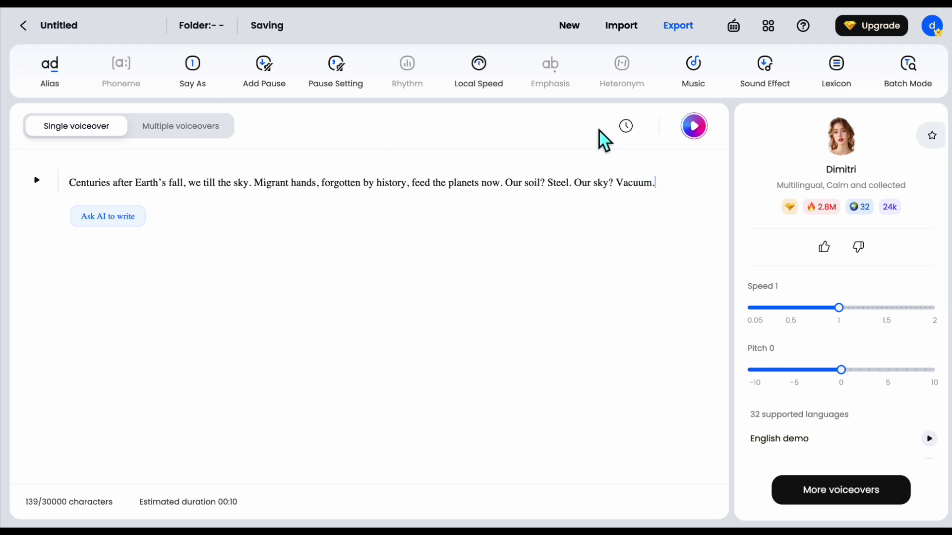
{"action": "left_click", "coordinate": [707, 130]}
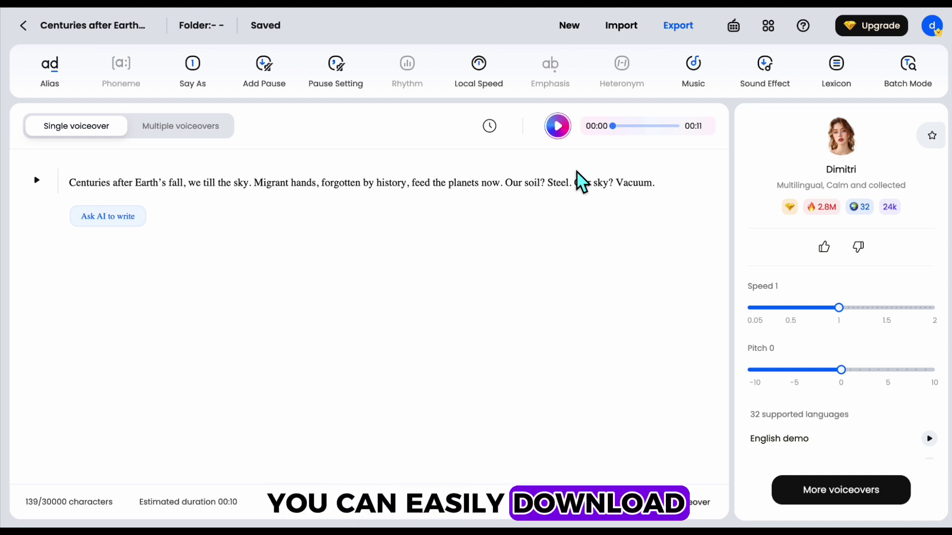
Export the Scene 1 narration as WAV, then generate narration for the Scene 2 voiceover.
{"action": "left_click", "coordinate": [680, 27]}
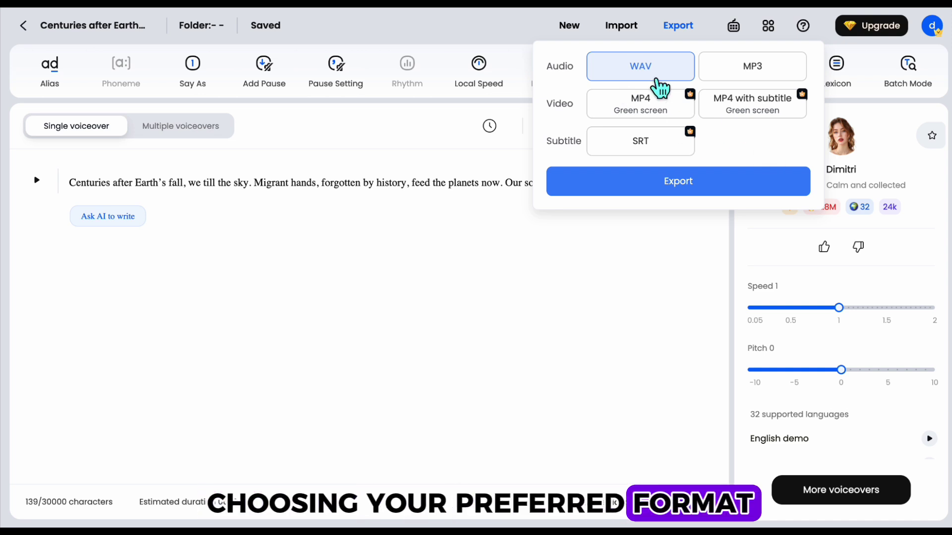
{"action": "left_click", "coordinate": [699, 194]}
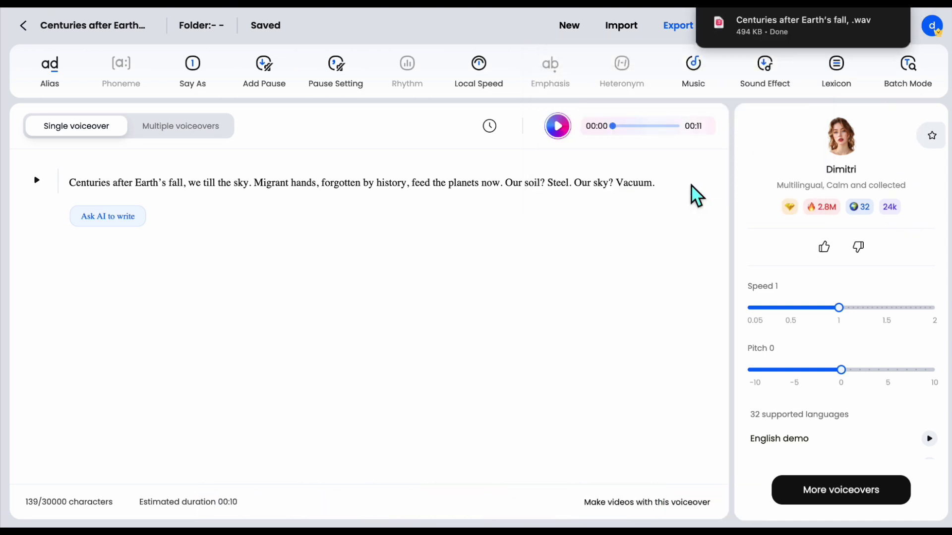
{"action": "key", "text": "alt+Tab"}
{"action": "left_click_drag", "start_coordinate": [221, 248], "coordinate": [686, 250]}
{"action": "key", "text": "ctrl+c"}
{"action": "key", "text": "alt+Tab"}
{"action": "left_click", "coordinate": [342, 188]}
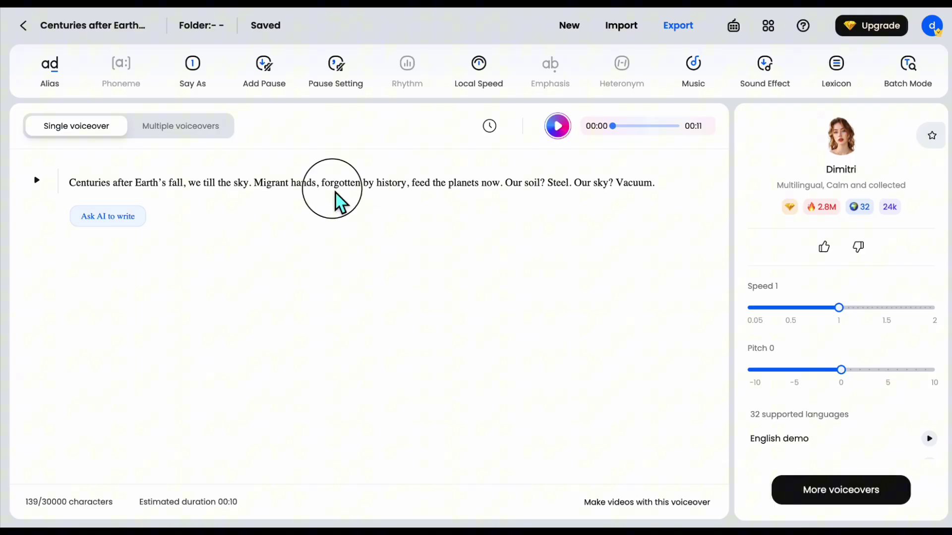
{"action": "key", "text": "ctrl+a"}
{"action": "key", "text": "BackSpace"}
{"action": "key", "text": "ctrl+v"}
{"action": "left_click", "coordinate": [694, 126]}
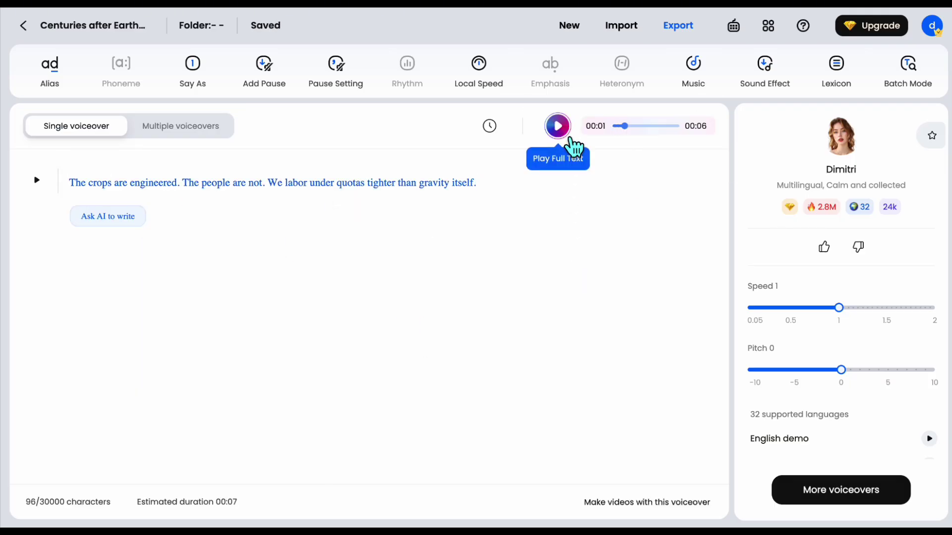
Export the Scene 2 narration, then replace the text with the Scene 4 voiceover and generate it.
{"action": "left_click", "coordinate": [678, 25]}
{"action": "left_click", "coordinate": [690, 198]}
{"action": "key", "text": "alt+Tab"}
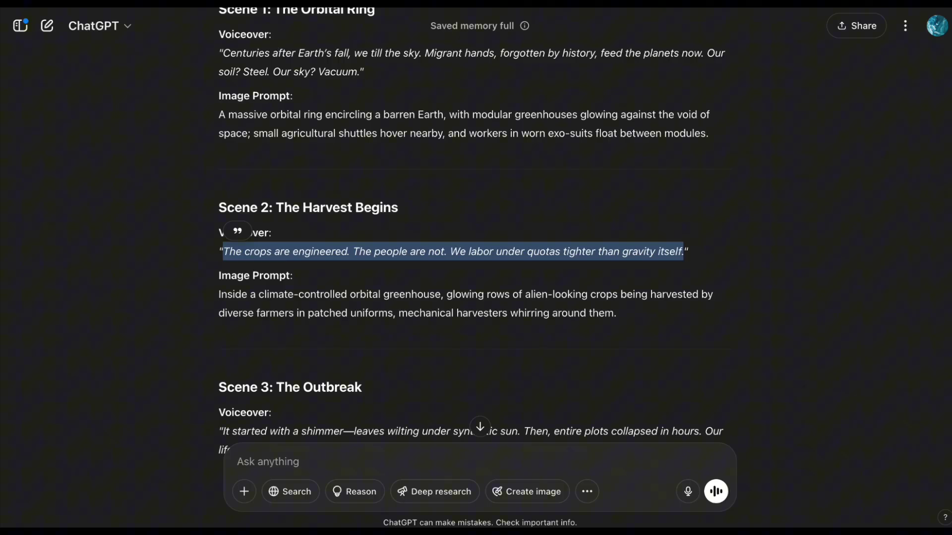
{"action": "scroll", "coordinate": [229, 225], "scroll_direction": "down", "scroll_amount": 8}
{"action": "left_click_drag", "start_coordinate": [312, 242], "coordinate": [225, 222]}
{"action": "key", "text": "ctrl+c"}
{"action": "key", "text": "alt+Tab"}
{"action": "key", "text": "ctrl+a"}
{"action": "key", "text": "ctrl+v"}
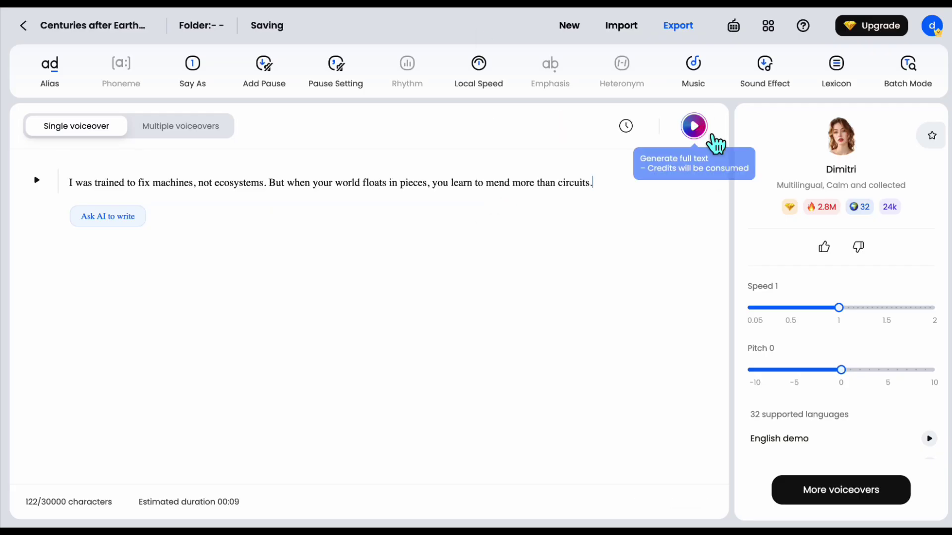
{"action": "left_click", "coordinate": [693, 126]}
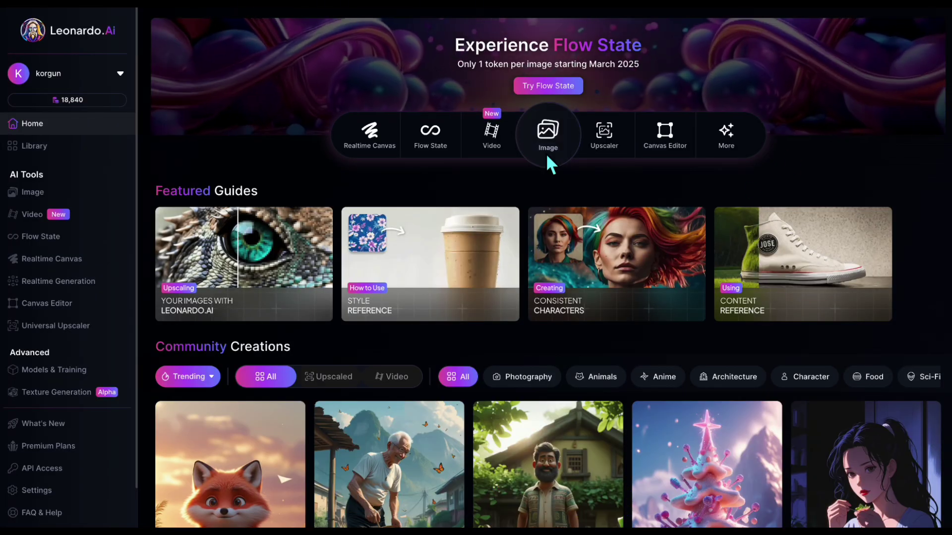
Open Leonardo.Ai image generation with Phoenix 1.0 and set the dimensions to 16:9.
{"action": "left_click", "coordinate": [547, 151]}
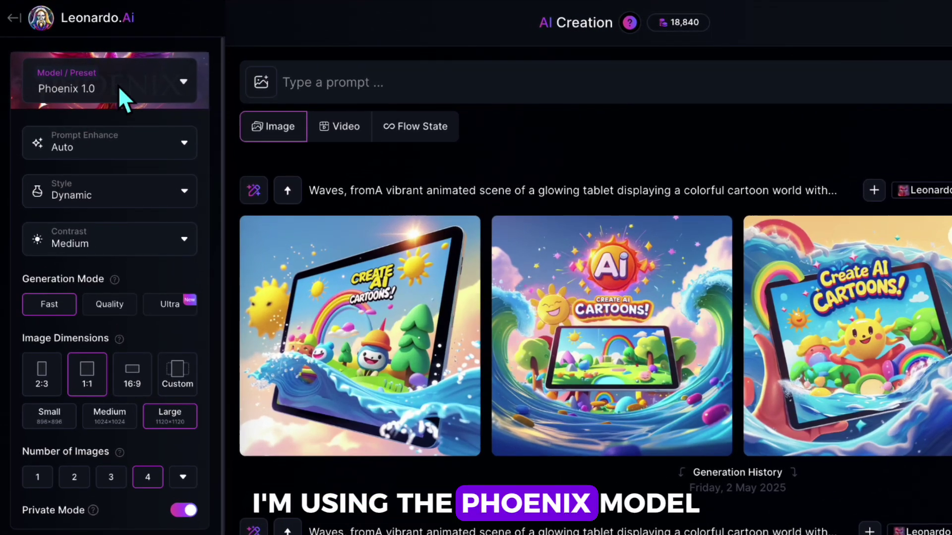
{"action": "left_click", "coordinate": [134, 372]}
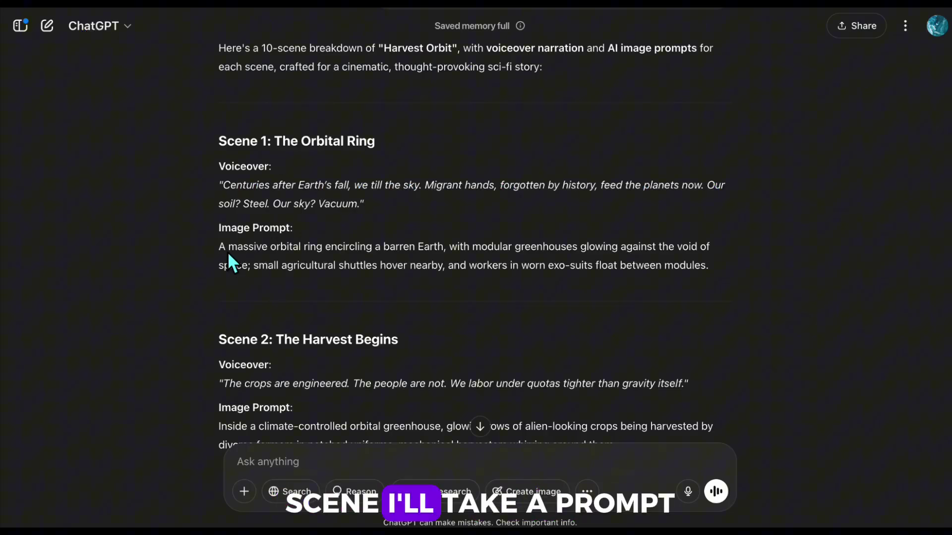
Enter the Scene 1 orbital ring prompt plus '3d pixar style' and generate two rounds of images.
{"action": "left_click_drag", "start_coordinate": [228, 253], "coordinate": [720, 270]}
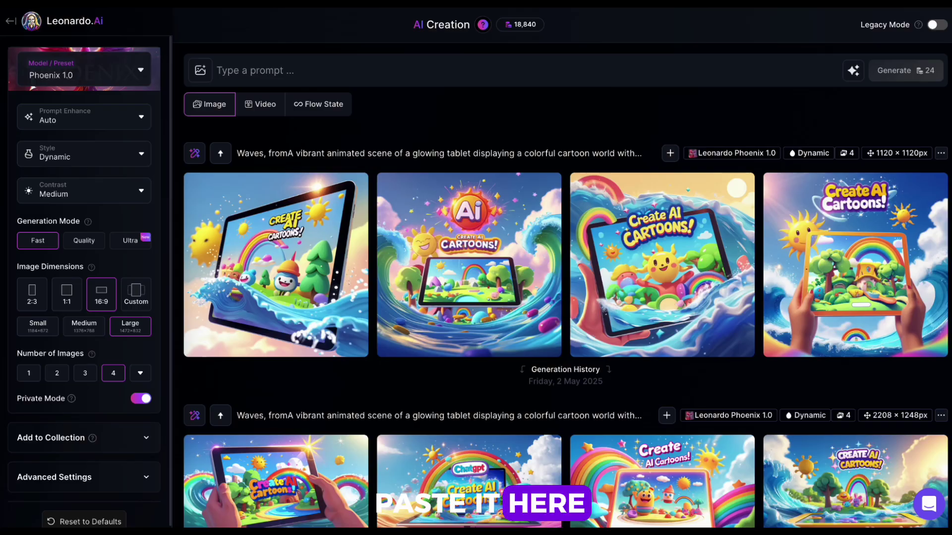
{"action": "left_click", "coordinate": [271, 79]}
{"action": "key", "text": "ctrl+v"}
{"action": "mouse_move", "coordinate": [516, 230]}
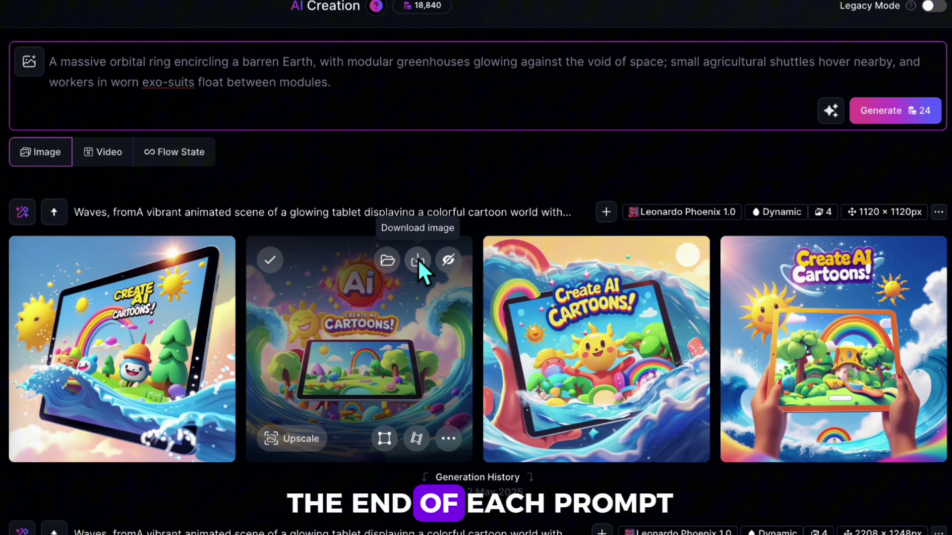
{"action": "type", "text": "d pixar style."}
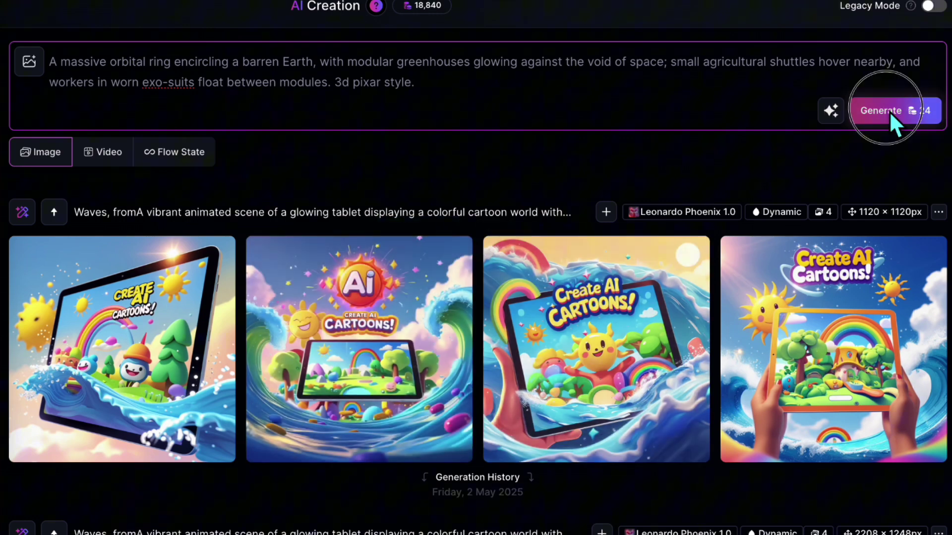
{"action": "left_click", "coordinate": [889, 111]}
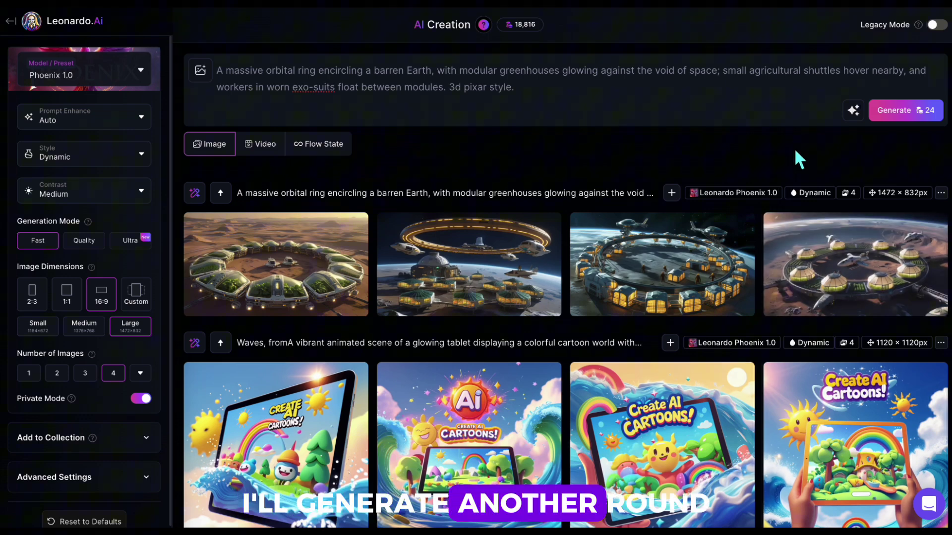
{"action": "left_click", "coordinate": [906, 118]}
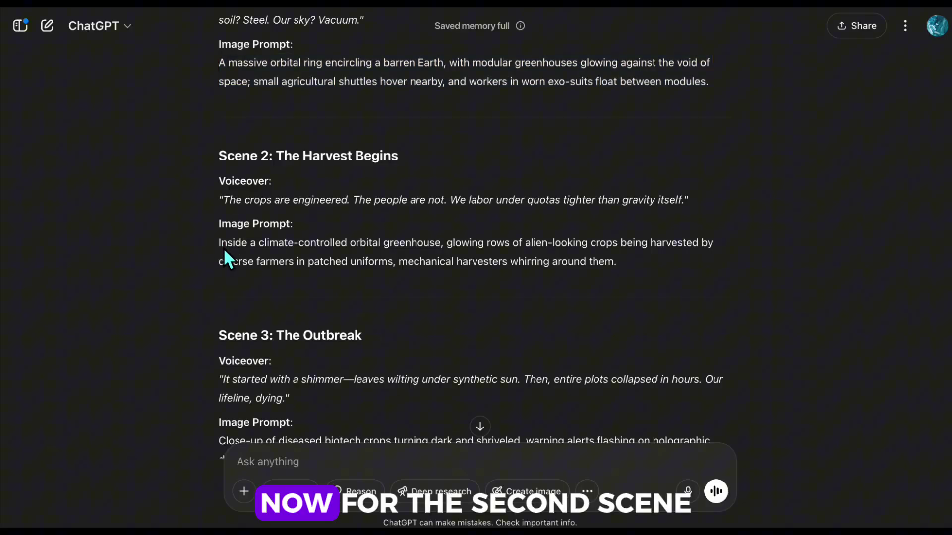
Replace the prompt with the Scene 2 greenhouse harvest prompt plus '3d pixar style'.
{"action": "left_click_drag", "start_coordinate": [219, 243], "coordinate": [643, 265]}
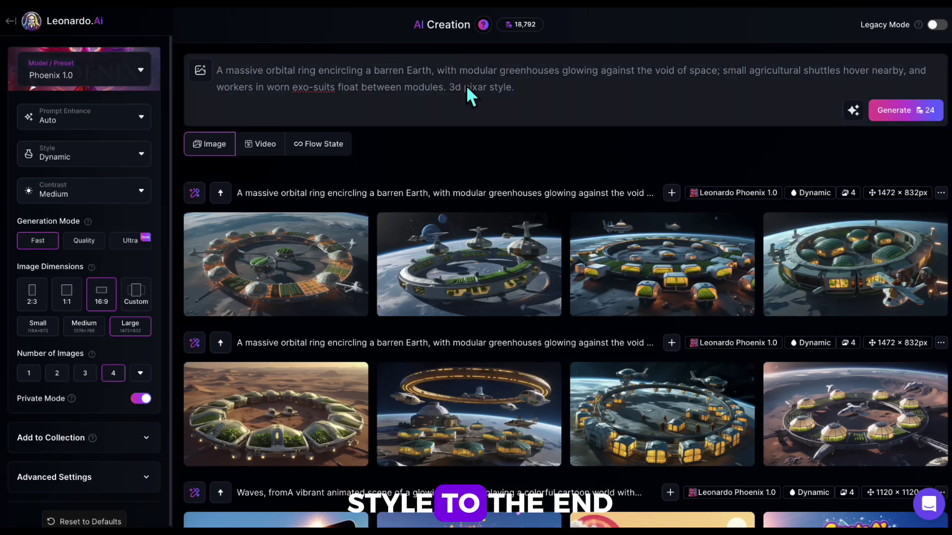
{"action": "key", "text": "ctrl+a"}
{"action": "key", "text": "ctrl+v"}
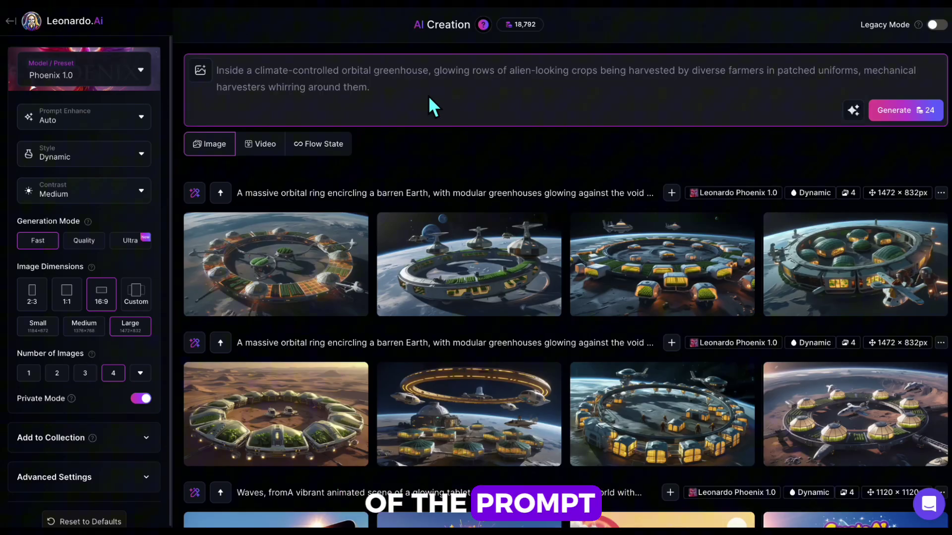
{"action": "type", "text": "3d pixar style."}
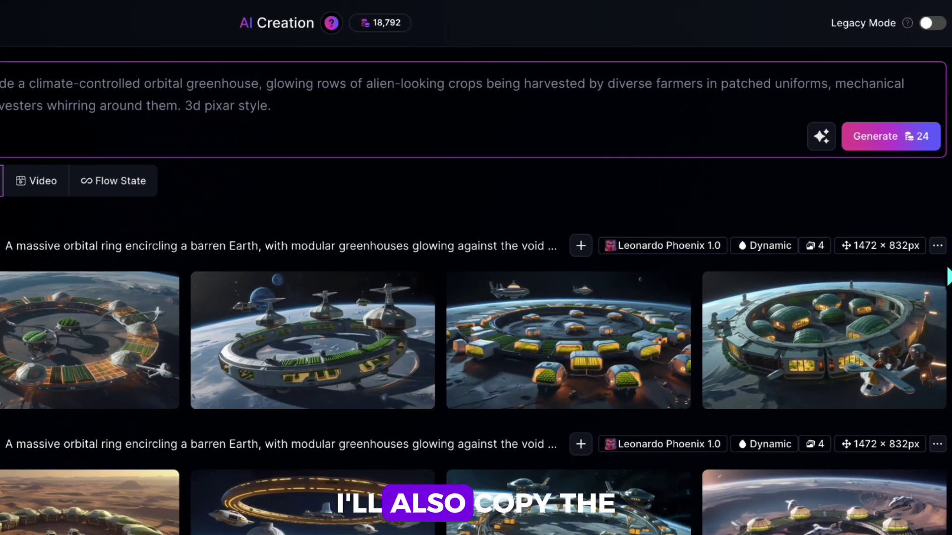
Copy seed 735874692 from the orbital ring images into Use Fixed Seed and generate.
{"action": "left_click", "coordinate": [936, 245]}
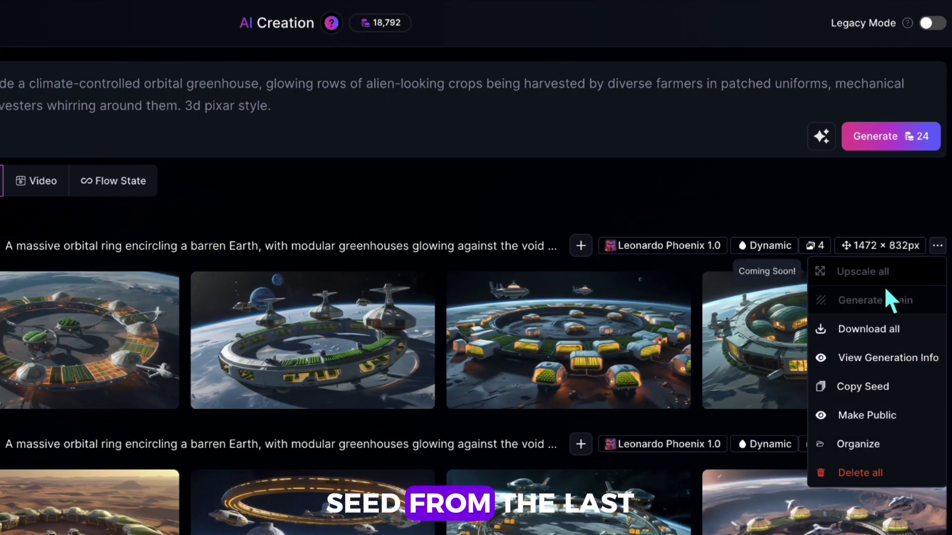
{"action": "left_click", "coordinate": [859, 387]}
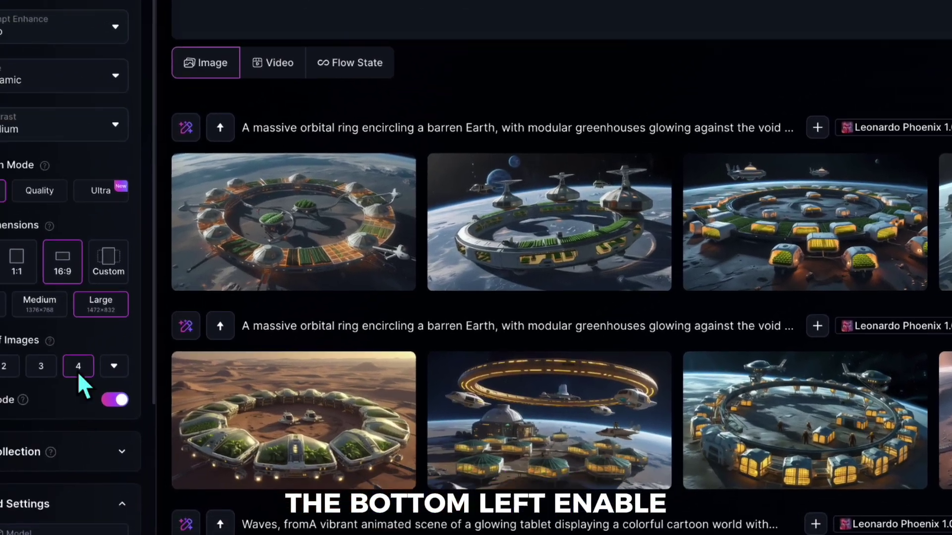
{"action": "scroll", "coordinate": [77, 370], "scroll_direction": "down", "scroll_amount": 5}
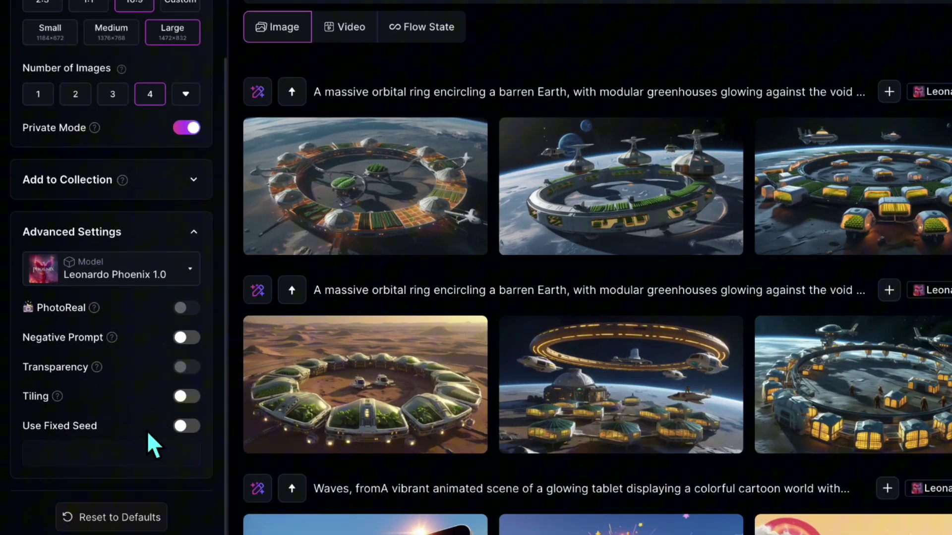
{"action": "left_click", "coordinate": [73, 460]}
{"action": "right_click", "coordinate": [73, 460]}
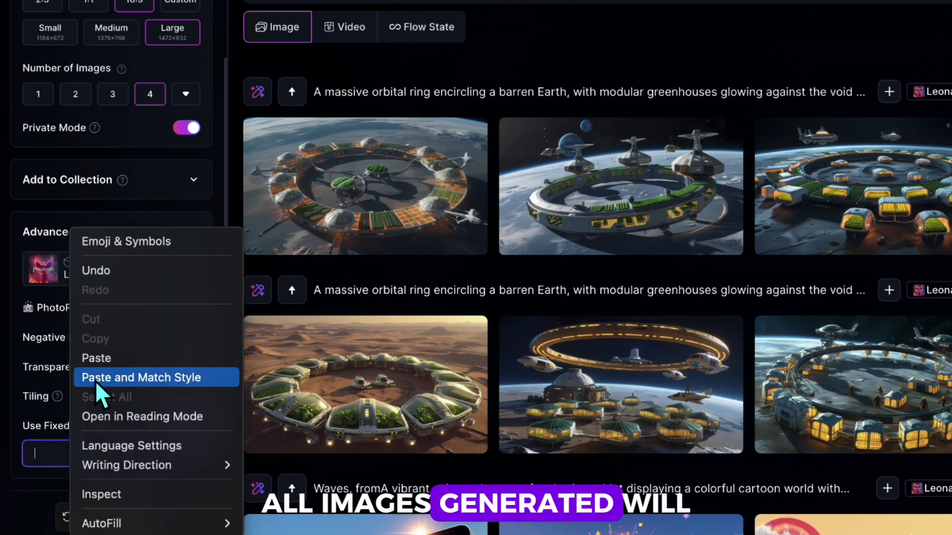
{"action": "left_click", "coordinate": [97, 368]}
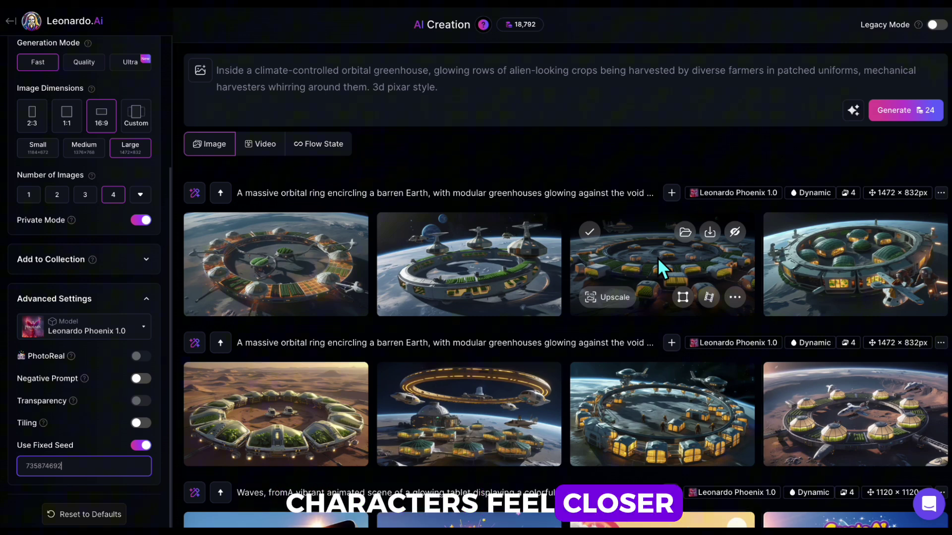
{"action": "left_click", "coordinate": [907, 117]}
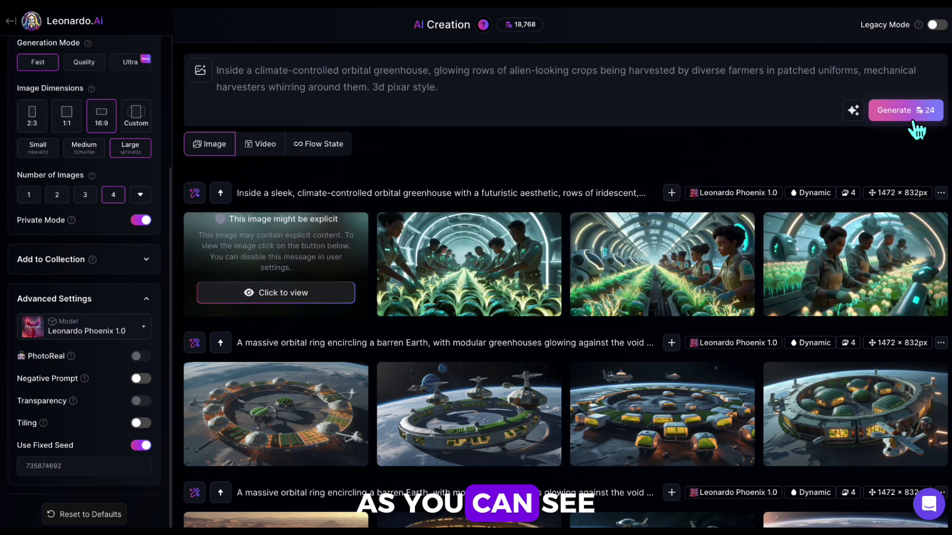
Reveal the flagged greenhouse image and generate another four Scene 2 images with the same seed.
{"action": "left_click", "coordinate": [333, 293]}
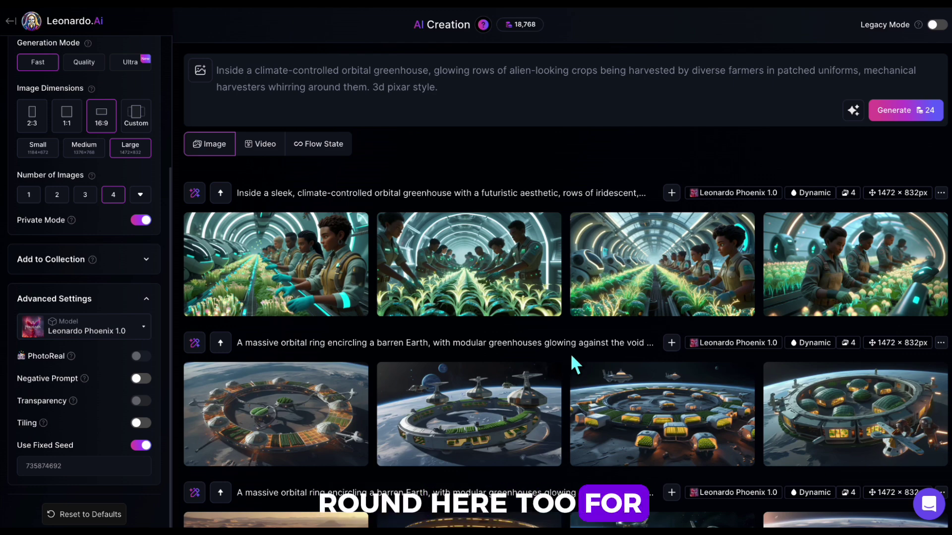
{"action": "left_click", "coordinate": [909, 119]}
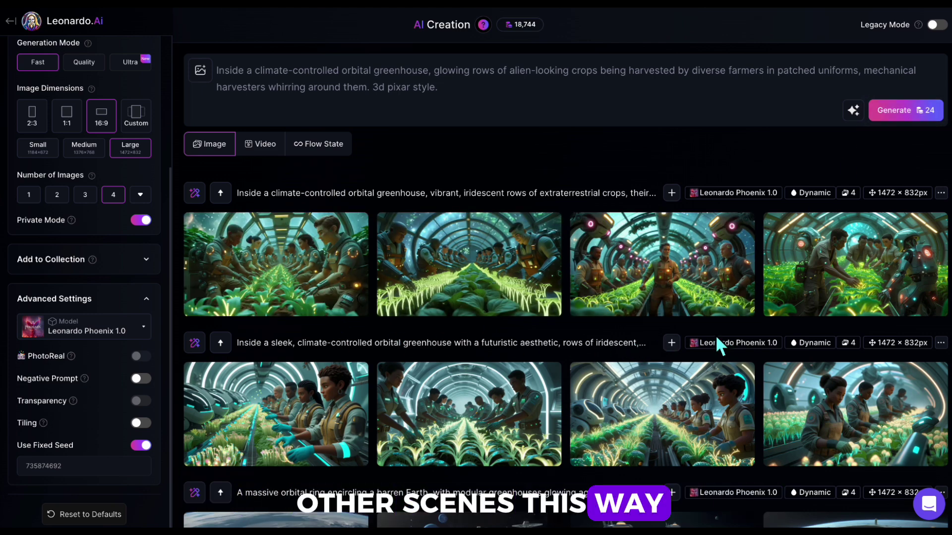
Paste the Scene 3 diseased-crops prompt over the old prompt and generate two rounds of images.
{"action": "key", "text": "alt+Tab"}
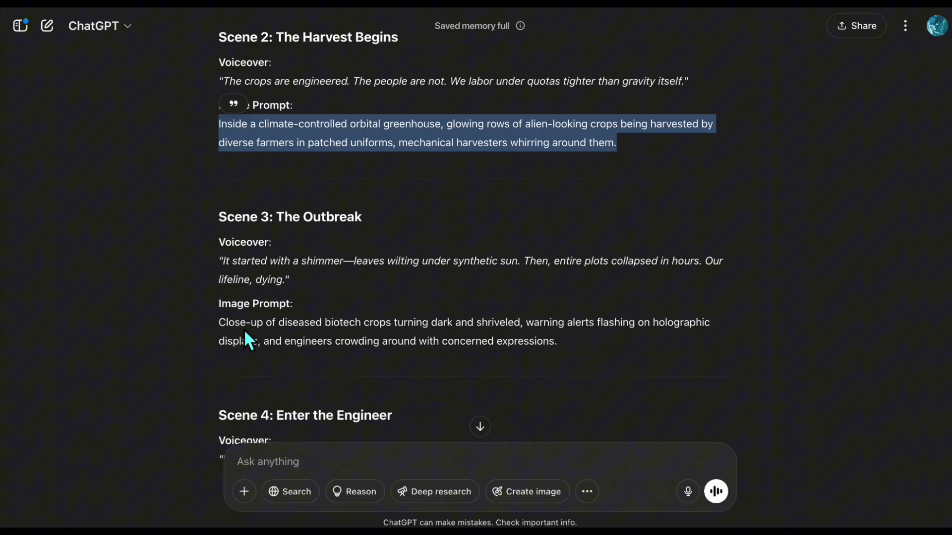
{"action": "triple_click", "coordinate": [244, 330]}
{"action": "key", "text": "alt+Tab"}
{"action": "left_click_drag", "start_coordinate": [327, 85], "coordinate": [216, 69]}
{"action": "key", "text": "ctrl+v"}
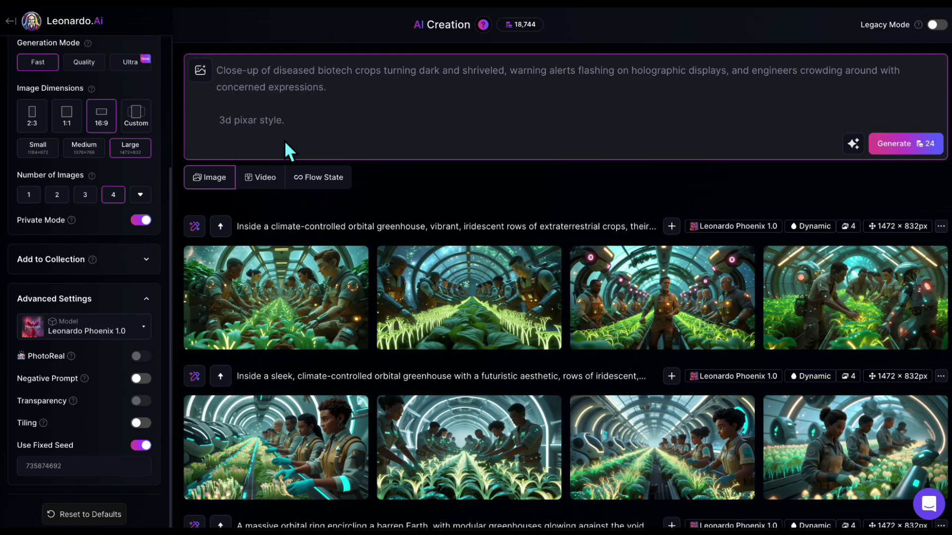
{"action": "key", "text": "BackSpace"}
{"action": "key", "text": "BackSpace"}
{"action": "left_click", "coordinate": [912, 119]}
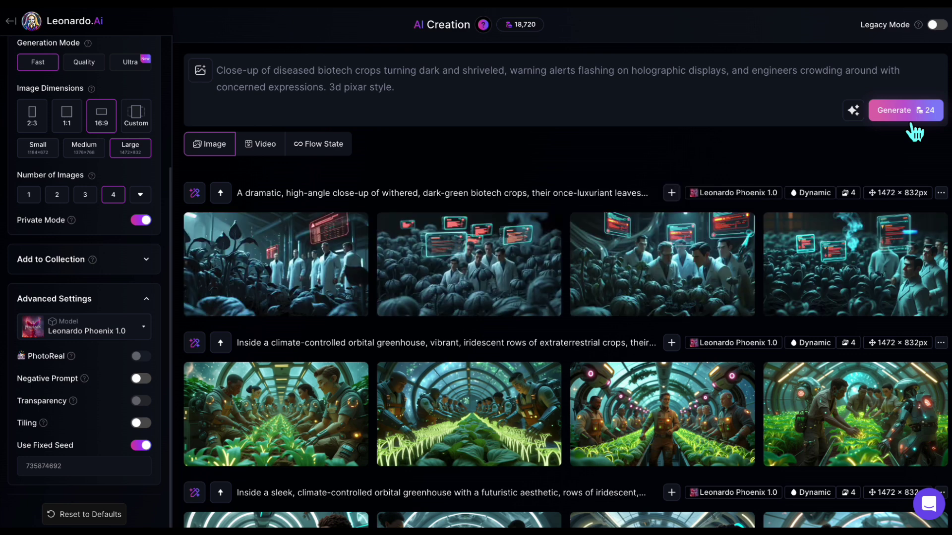
{"action": "left_click", "coordinate": [904, 117]}
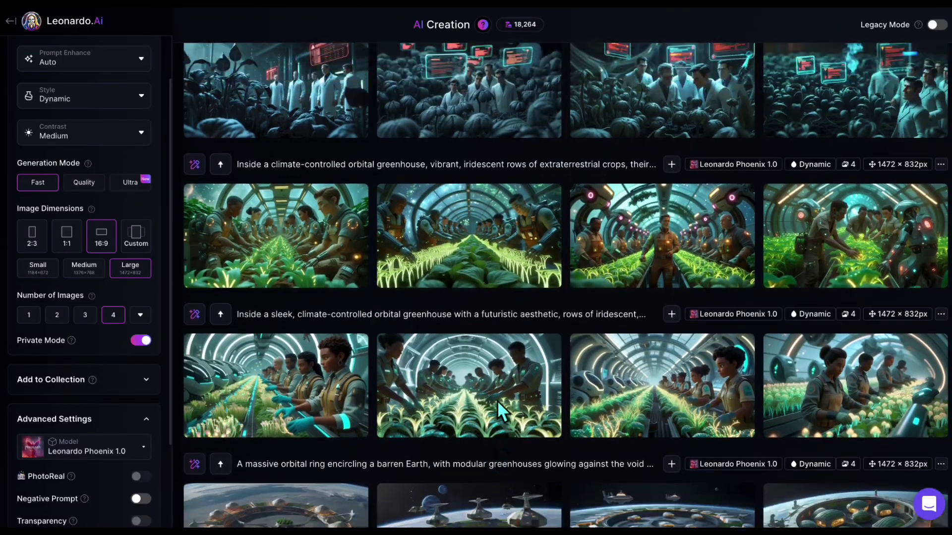
Scroll back through the feed to review the image sets for the other scenes.
{"action": "scroll", "coordinate": [498, 400], "scroll_direction": "up", "scroll_amount": 4}
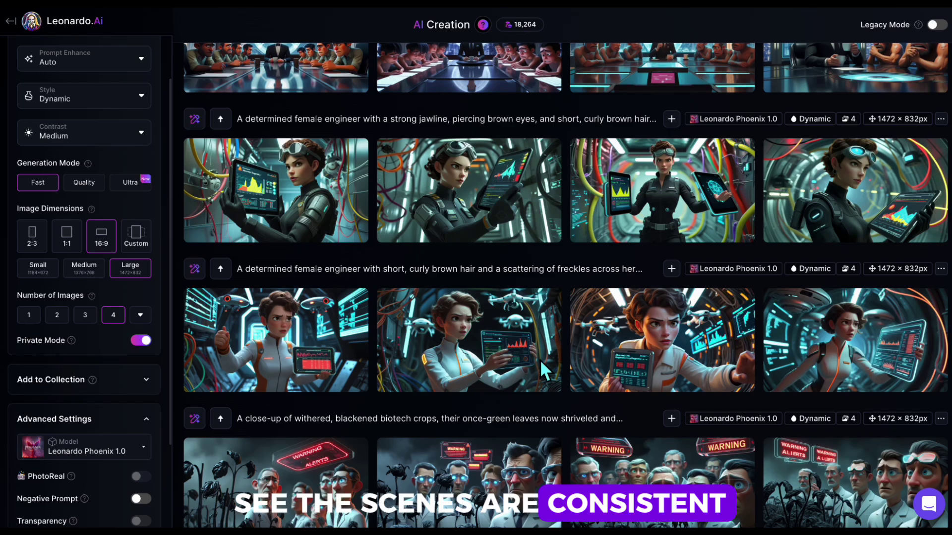
{"action": "scroll", "coordinate": [469, 344], "scroll_direction": "up", "scroll_amount": 4}
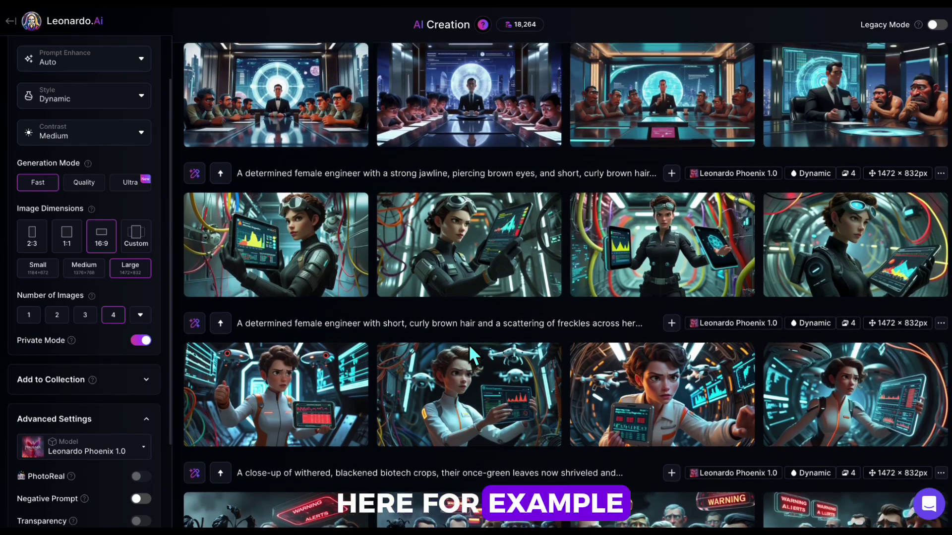
{"action": "scroll", "coordinate": [468, 344], "scroll_direction": "up", "scroll_amount": 15}
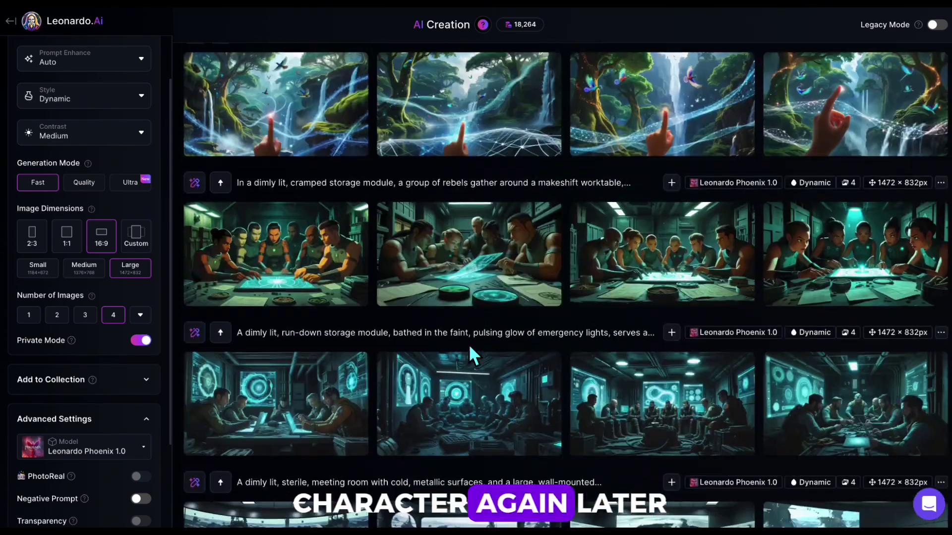
{"action": "scroll", "coordinate": [450, 252], "scroll_direction": "up", "scroll_amount": 1}
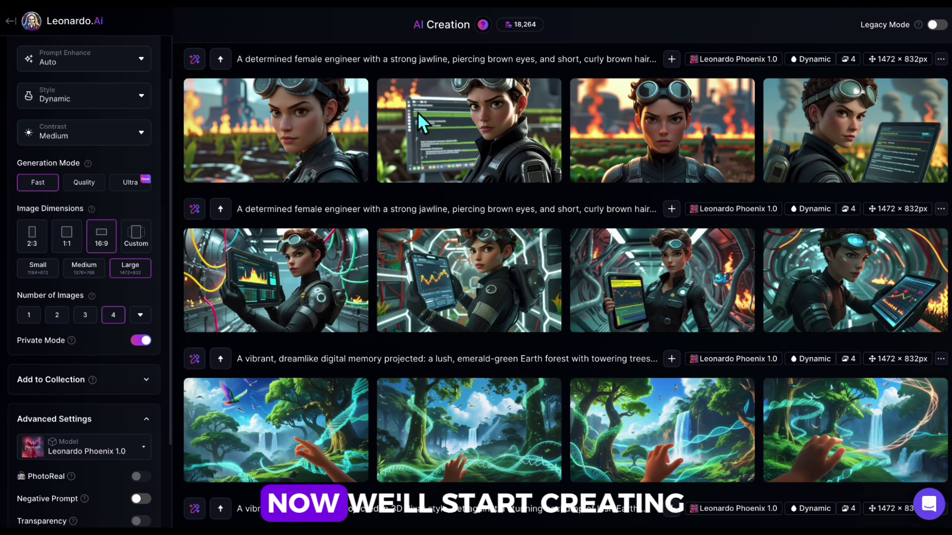
{"action": "scroll", "coordinate": [603, 262], "scroll_direction": "up", "scroll_amount": 6}
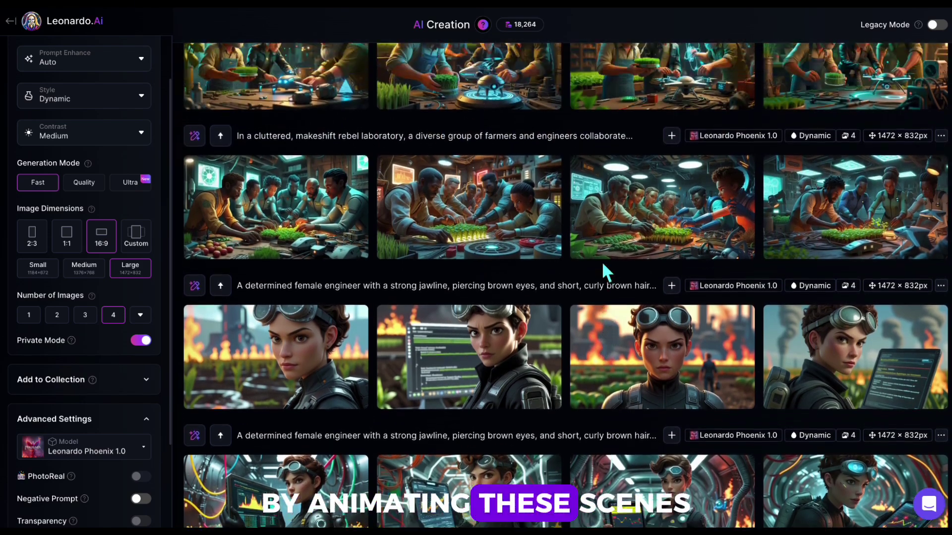
{"action": "scroll", "coordinate": [601, 260], "scroll_direction": "up", "scroll_amount": 7}
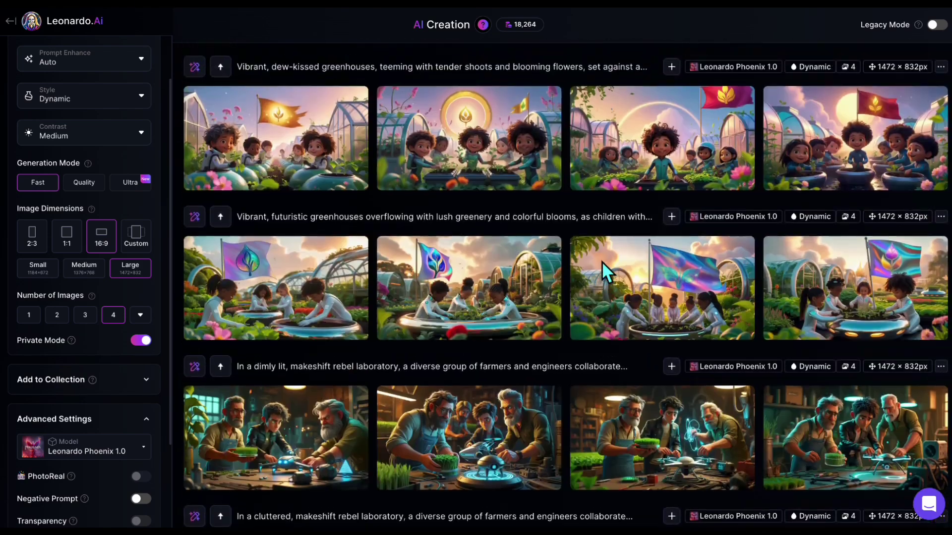
{"action": "scroll", "coordinate": [602, 261], "scroll_direction": "up", "scroll_amount": 2}
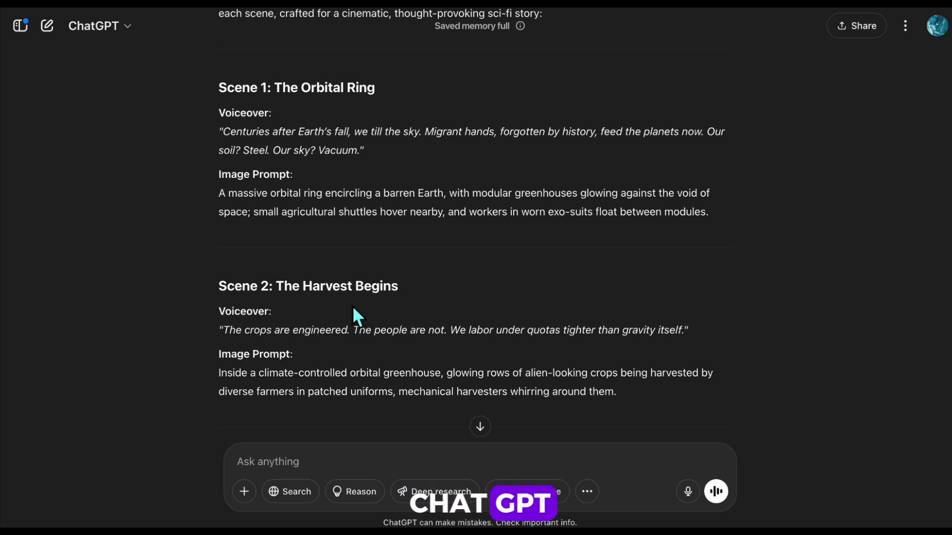
Send the request asking ChatGPT for per-scene video prompts with camera moves.
{"action": "scroll", "coordinate": [353, 314], "scroll_direction": "down", "scroll_amount": 2}
{"action": "scroll", "coordinate": [386, 298], "scroll_direction": "down", "scroll_amount": 20}
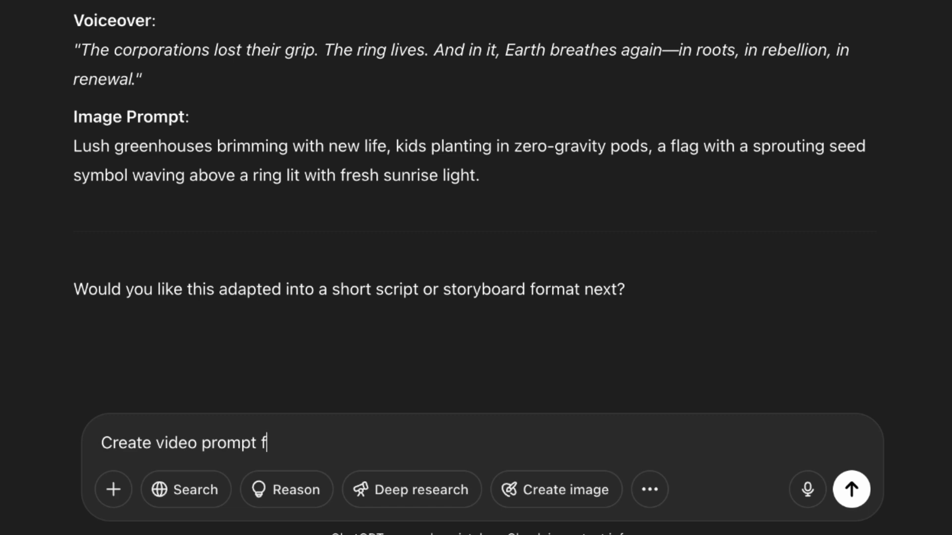
{"action": "left_click", "coordinate": [857, 493]}
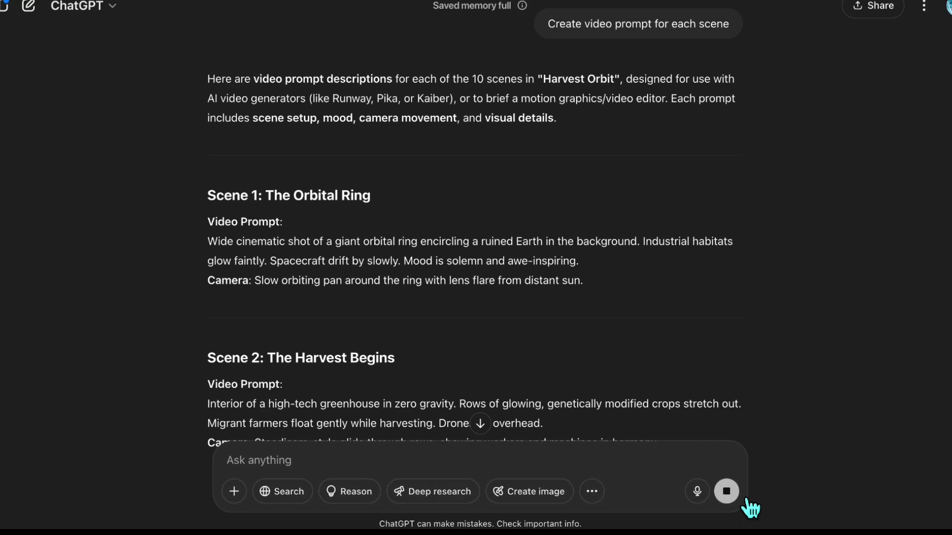
Select the Scene 1 orbital ring video prompt together with its camera direction.
{"action": "scroll", "coordinate": [278, 228], "scroll_direction": "down", "scroll_amount": 2}
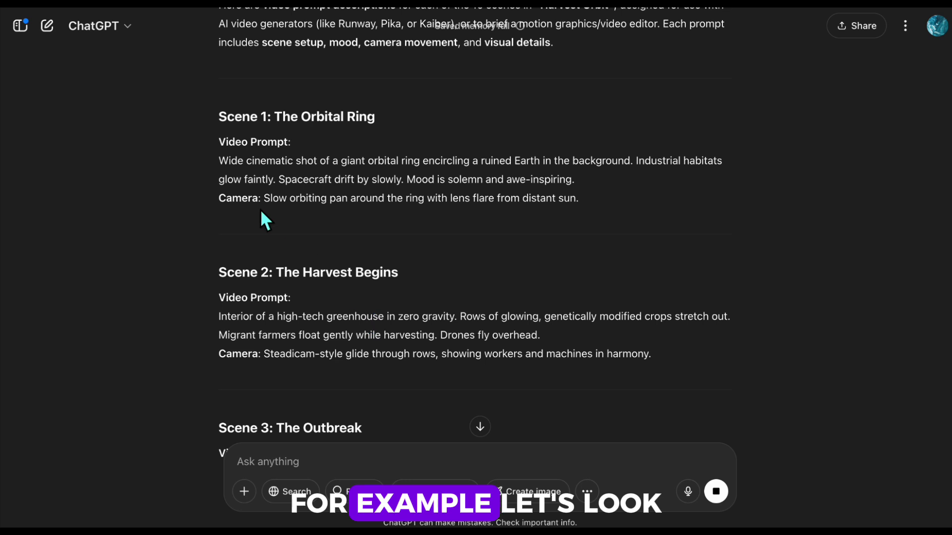
{"action": "left_click_drag", "start_coordinate": [221, 161], "coordinate": [592, 181]}
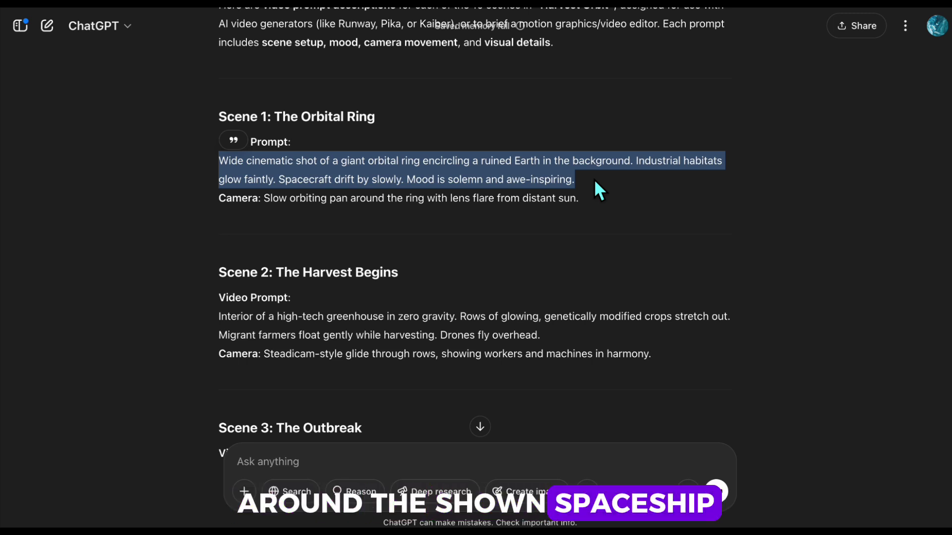
{"action": "triple_click", "coordinate": [358, 203]}
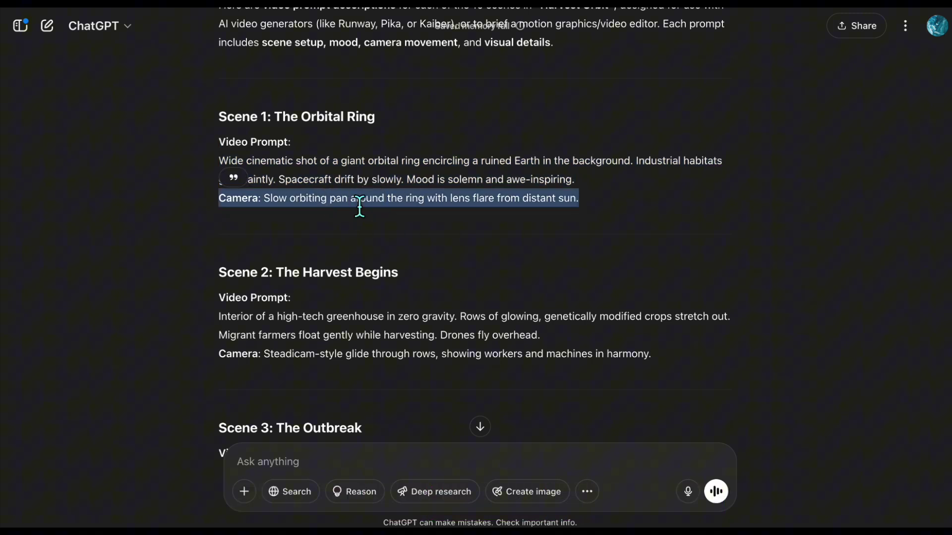
{"action": "left_click", "coordinate": [249, 233]}
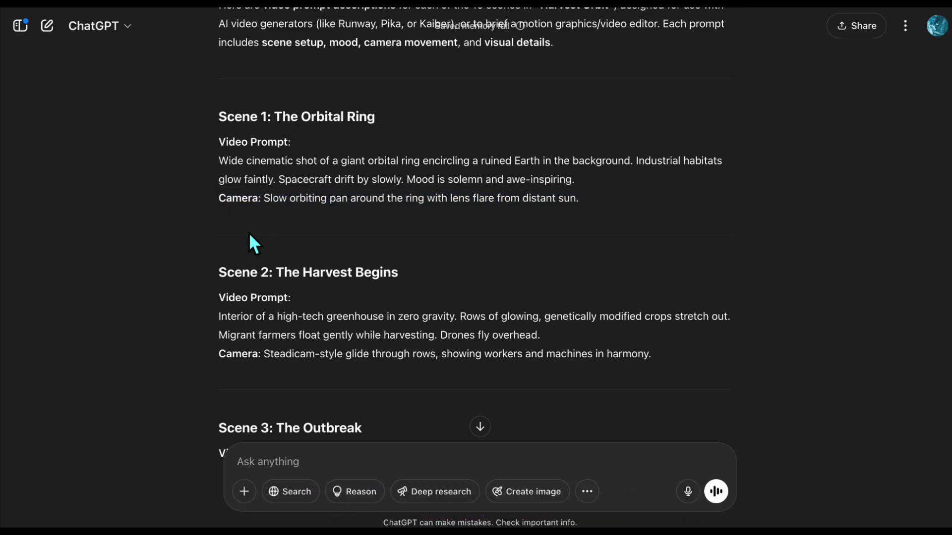
{"action": "scroll", "coordinate": [249, 238], "scroll_direction": "down", "scroll_amount": 3}
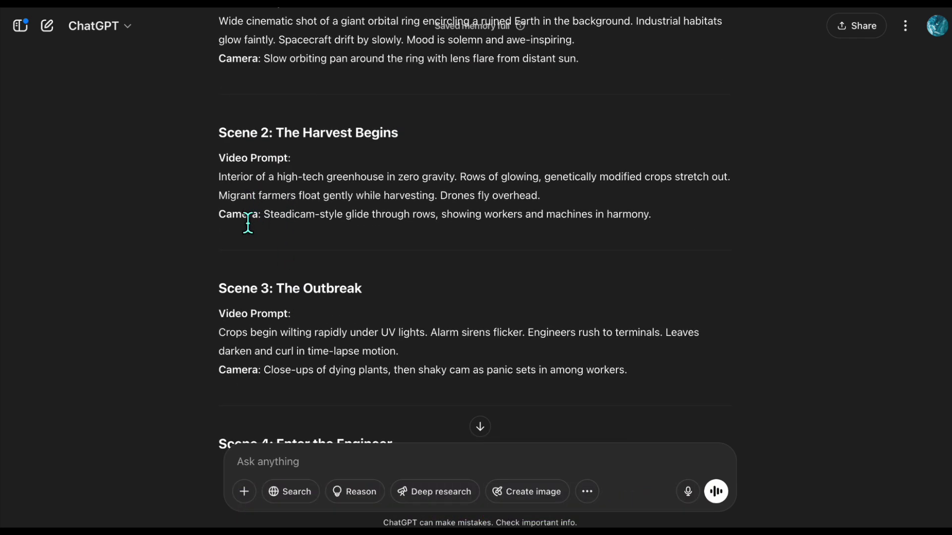
{"action": "scroll", "coordinate": [305, 272], "scroll_direction": "down", "scroll_amount": 10}
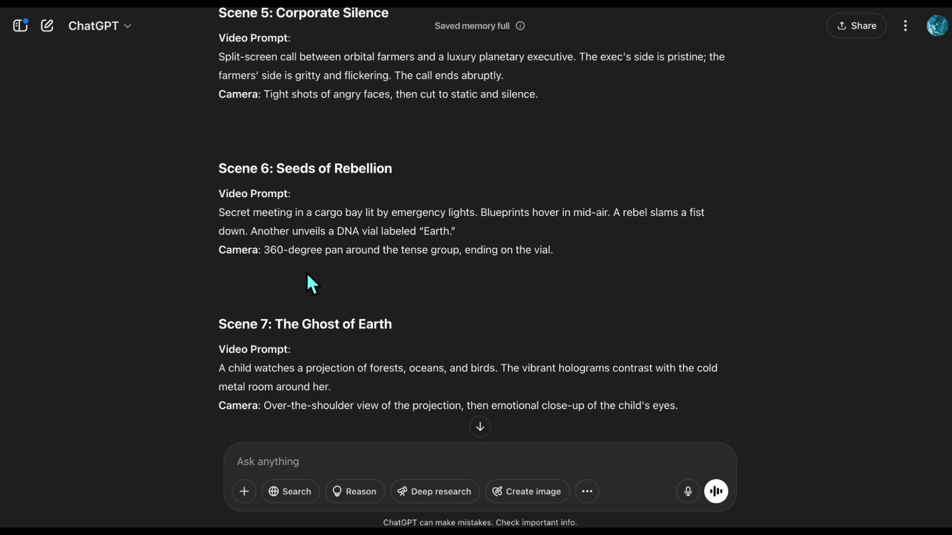
{"action": "scroll", "coordinate": [307, 274], "scroll_direction": "down", "scroll_amount": 5}
{"action": "scroll", "coordinate": [307, 273], "scroll_direction": "up", "scroll_amount": 16}
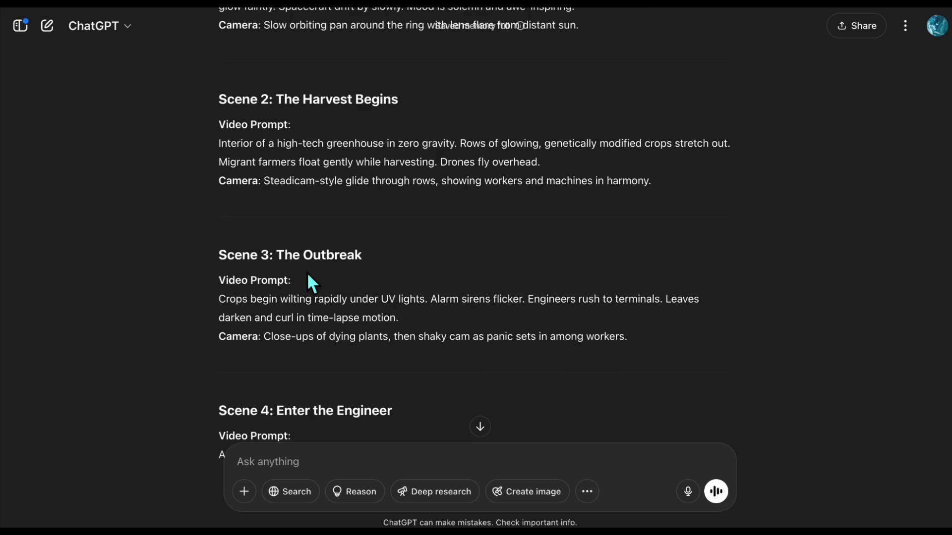
{"action": "scroll", "coordinate": [307, 272], "scroll_direction": "up", "scroll_amount": 3}
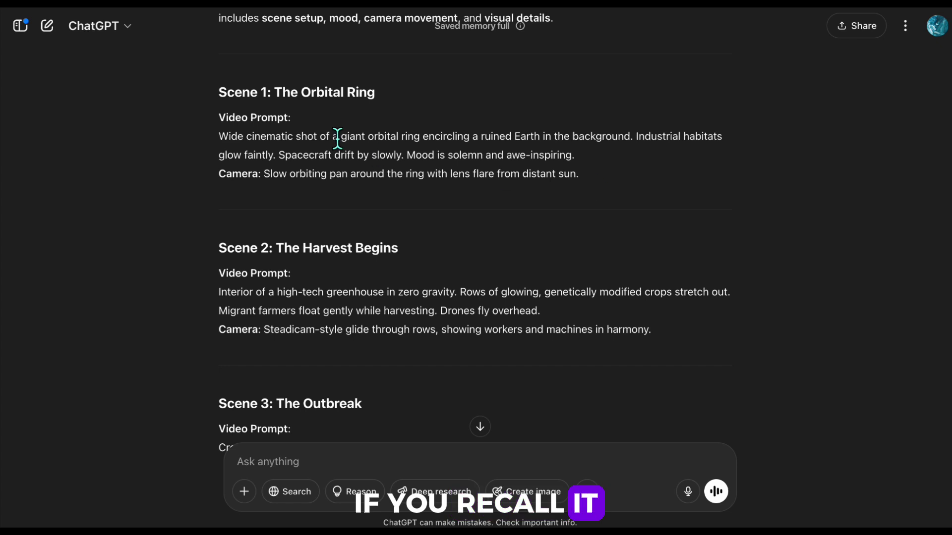
{"action": "left_click_drag", "start_coordinate": [224, 141], "coordinate": [588, 169]}
{"action": "key", "text": "ctrl+c"}
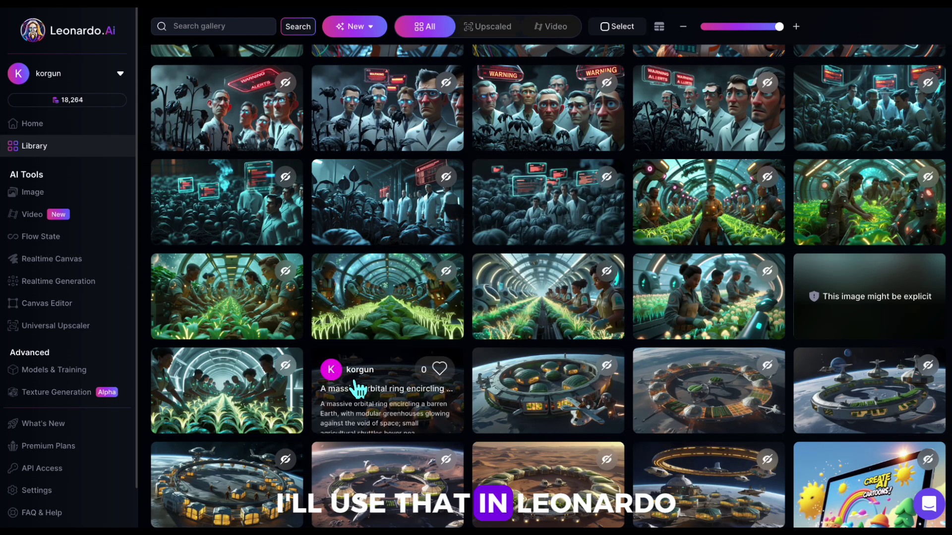
Open the orbital ring image from the Library and begin a Motion 2.0 video from it.
{"action": "scroll", "coordinate": [717, 471], "scroll_direction": "down", "scroll_amount": 1}
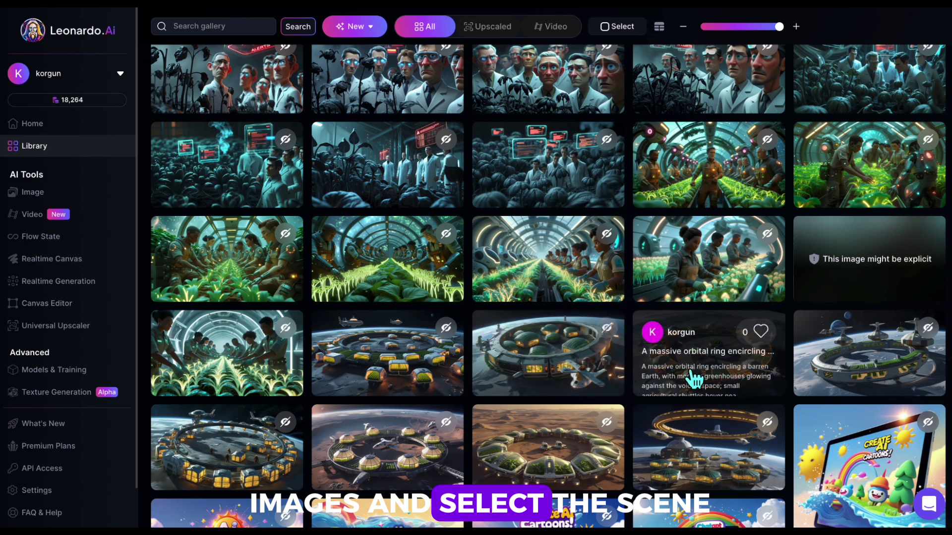
{"action": "left_click", "coordinate": [699, 358]}
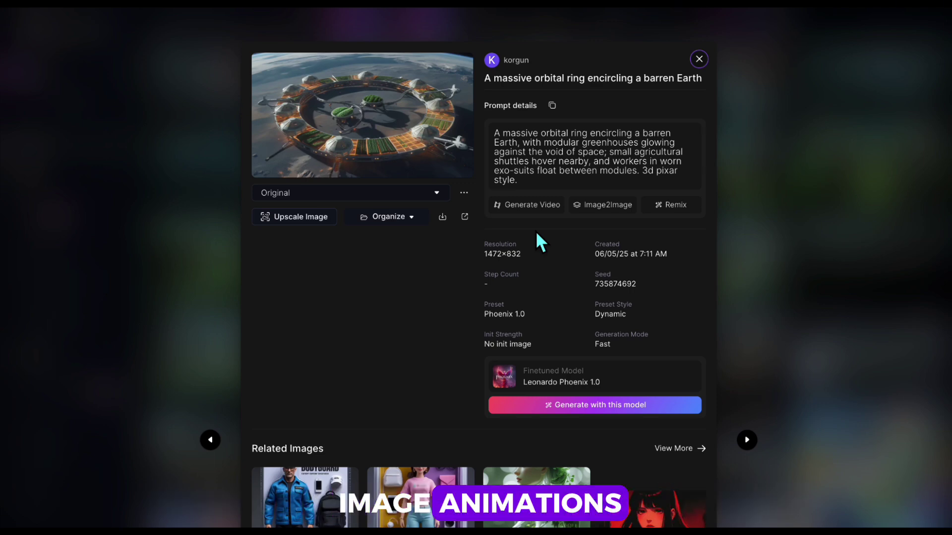
{"action": "left_click", "coordinate": [534, 207]}
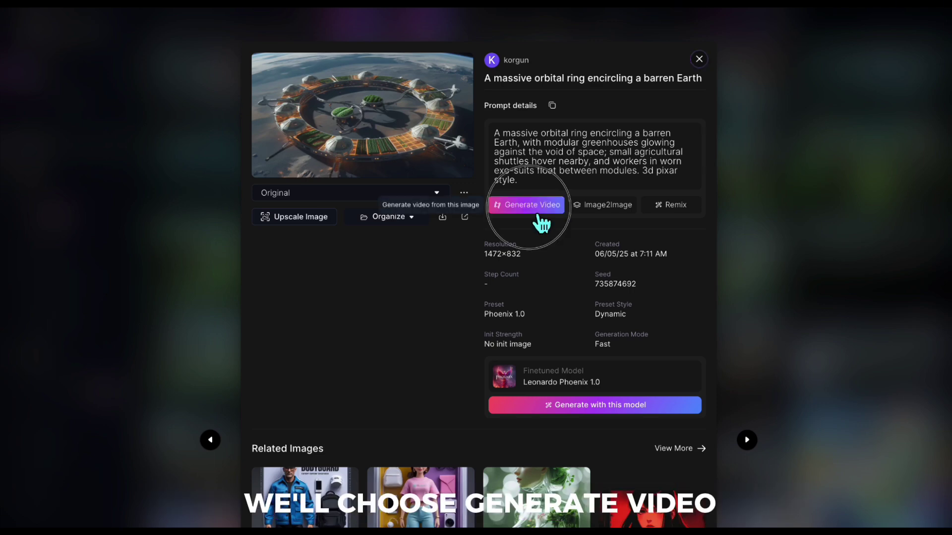
Paste the Scene 1 prompt into the video prompt, generate, and view the orbital ring video.
{"action": "left_click", "coordinate": [337, 110]}
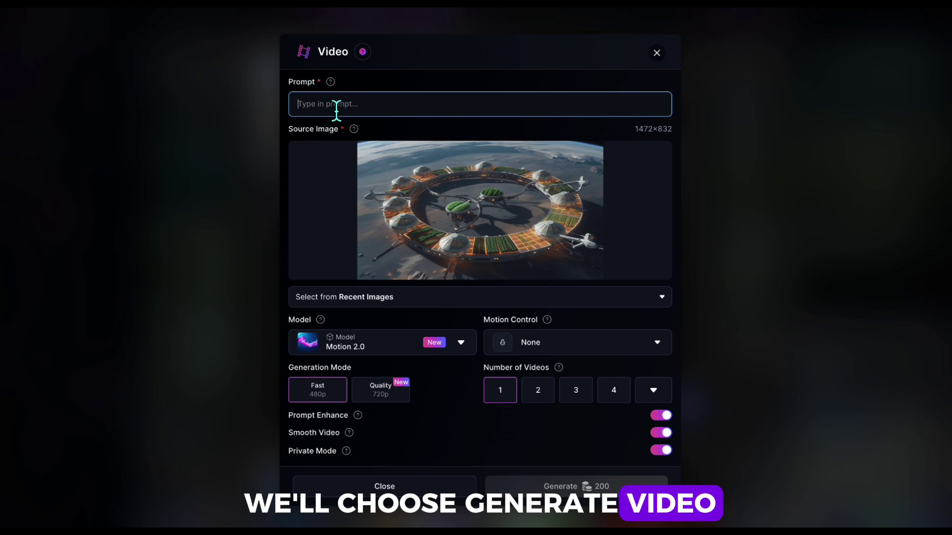
{"action": "key", "text": "ctrl+v"}
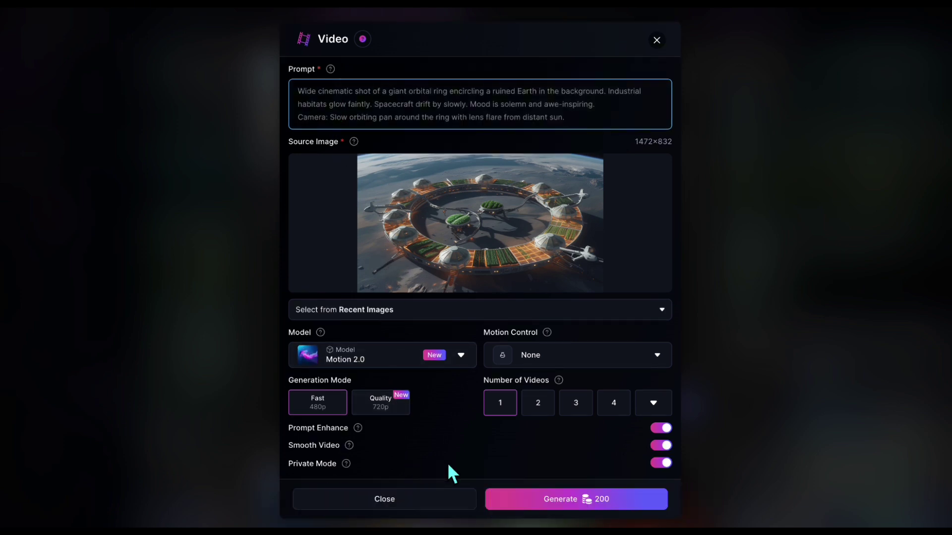
{"action": "left_click", "coordinate": [555, 498]}
{"action": "left_click", "coordinate": [434, 329]}
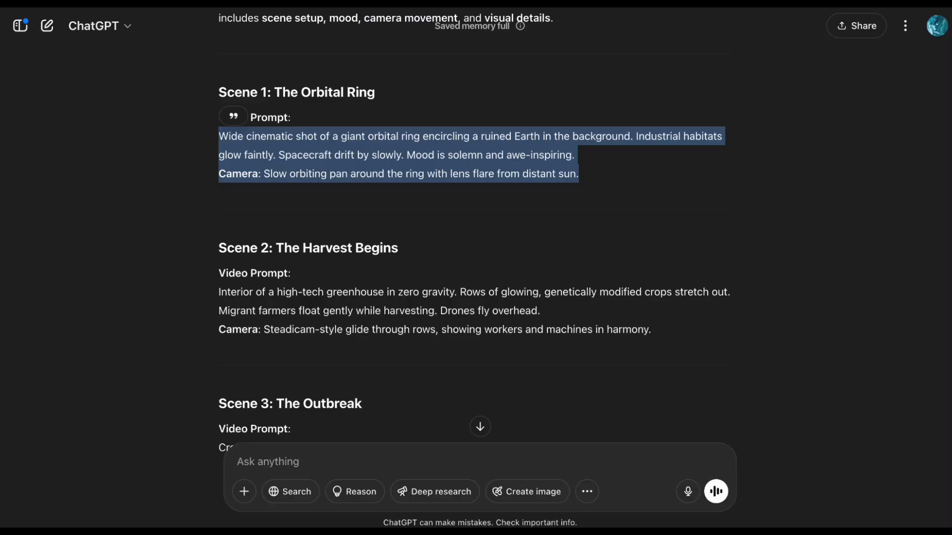
Cleanly select the Scene 2 zero-gravity greenhouse video prompt and its camera line.
{"action": "left_click_drag", "start_coordinate": [242, 284], "coordinate": [436, 308]}
{"action": "left_click", "coordinate": [223, 298]}
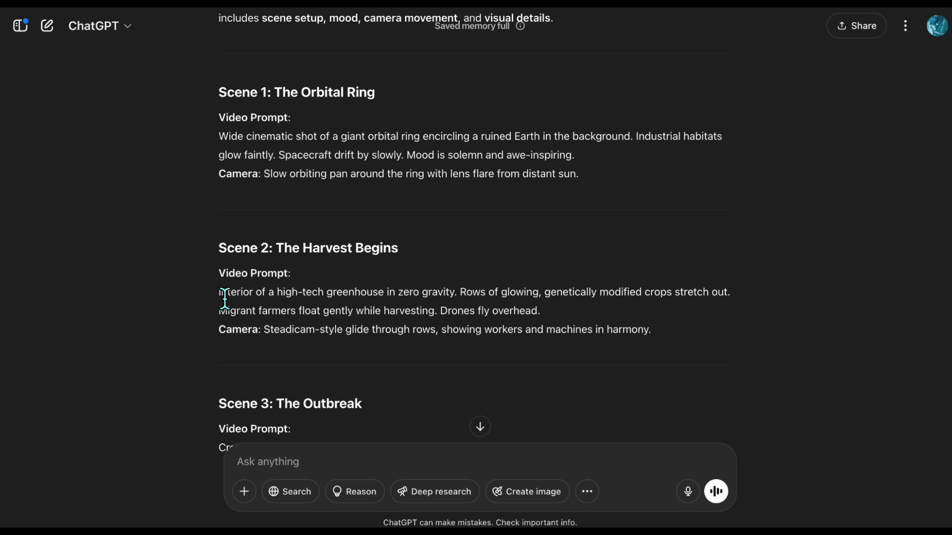
{"action": "left_click_drag", "start_coordinate": [223, 298], "coordinate": [261, 303]}
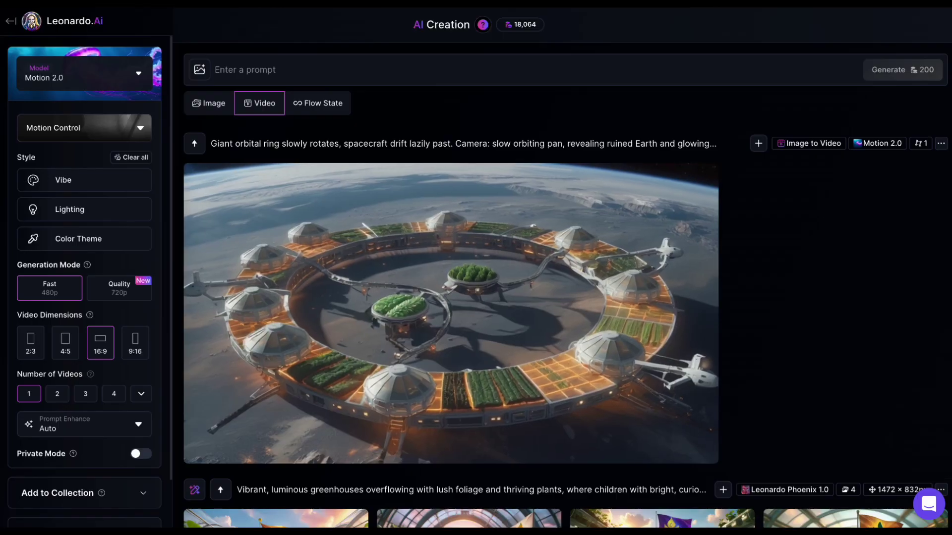
{"action": "scroll", "coordinate": [440, 266], "scroll_direction": "down", "scroll_amount": 20}
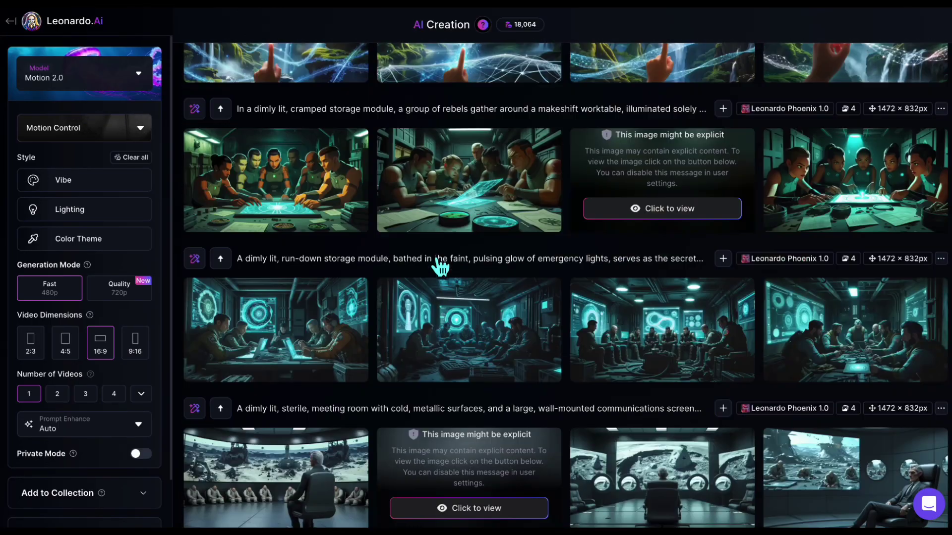
Load earlier generations and browse the Image to Video results, from seed planting to the Steadicam harvest.
{"action": "scroll", "coordinate": [440, 266], "scroll_direction": "down", "scroll_amount": 15}
{"action": "left_click", "coordinate": [517, 486]}
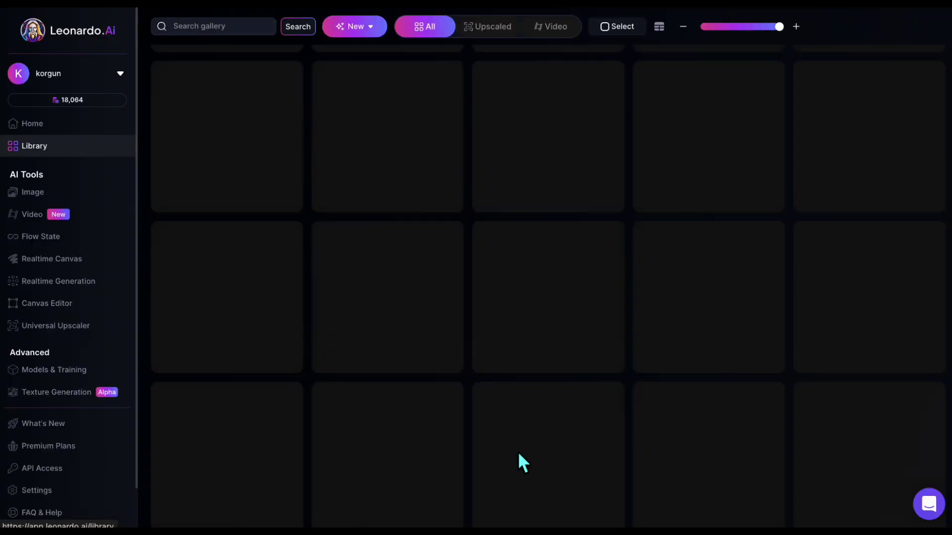
{"action": "scroll", "coordinate": [489, 276], "scroll_direction": "down", "scroll_amount": 15}
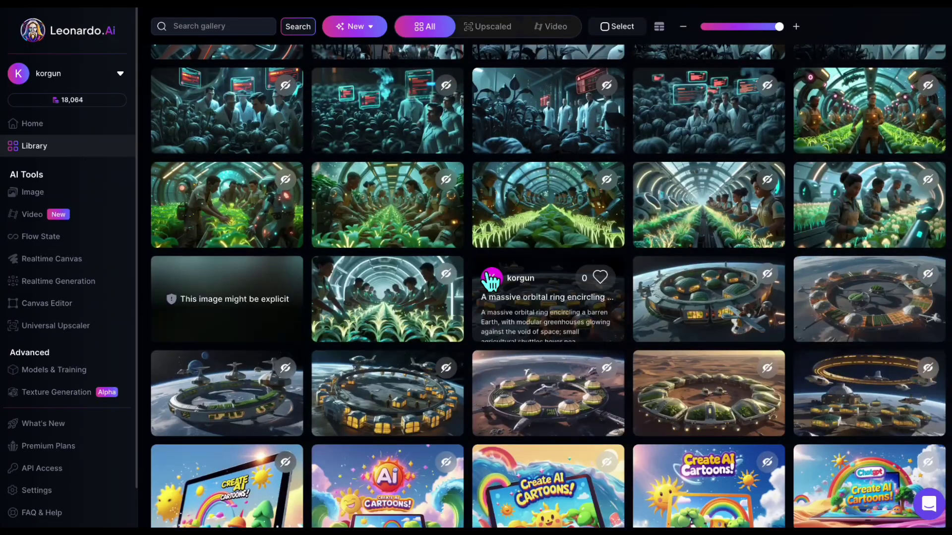
{"action": "scroll", "coordinate": [491, 280], "scroll_direction": "up", "scroll_amount": 2}
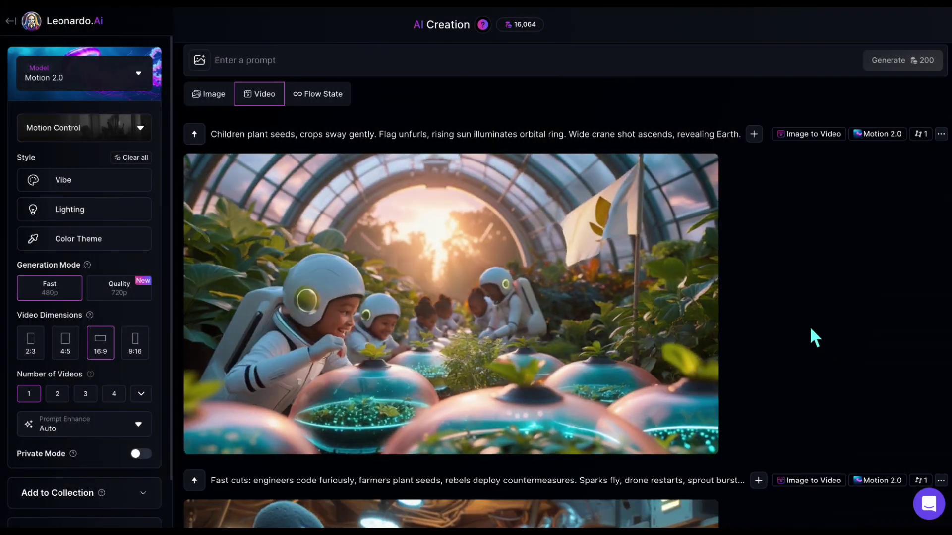
{"action": "scroll", "coordinate": [812, 329], "scroll_direction": "down", "scroll_amount": 7}
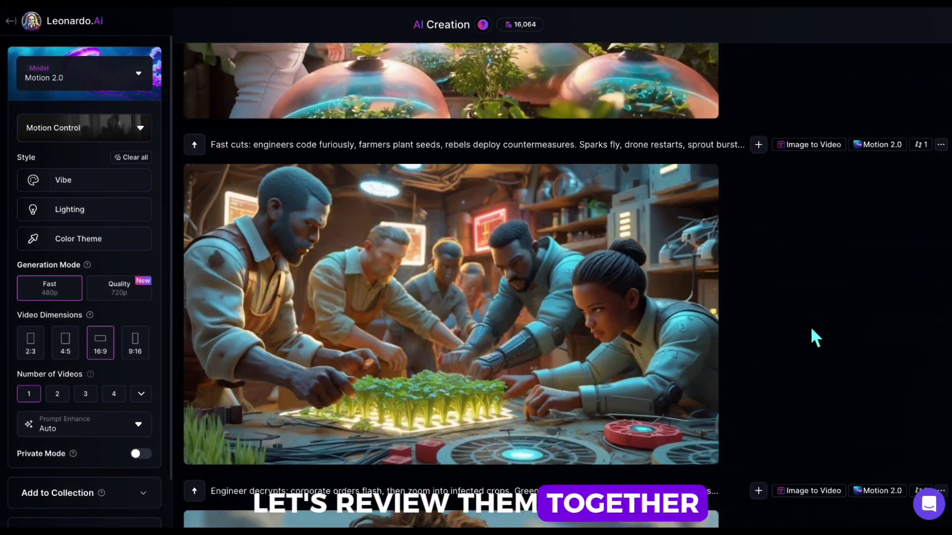
{"action": "scroll", "coordinate": [811, 330], "scroll_direction": "down", "scroll_amount": 7}
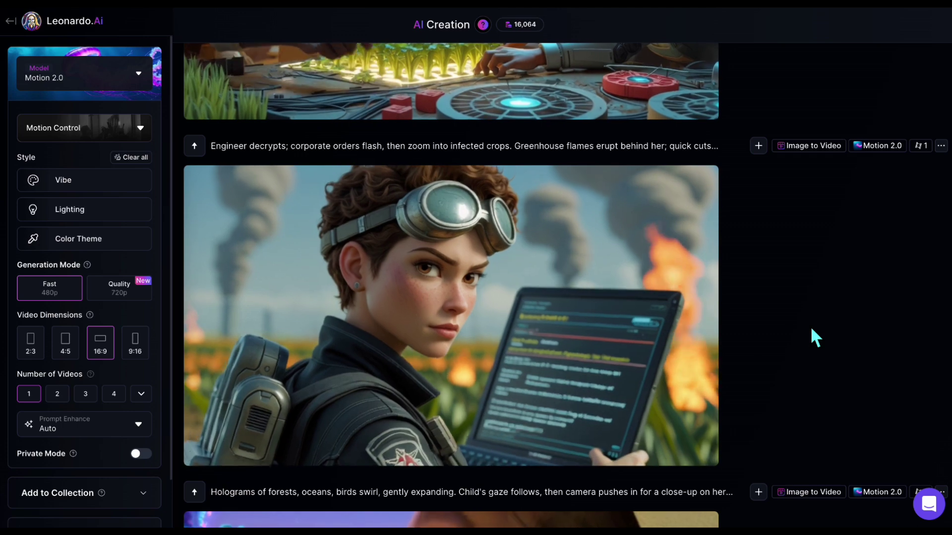
{"action": "scroll", "coordinate": [811, 329], "scroll_direction": "down", "scroll_amount": 7}
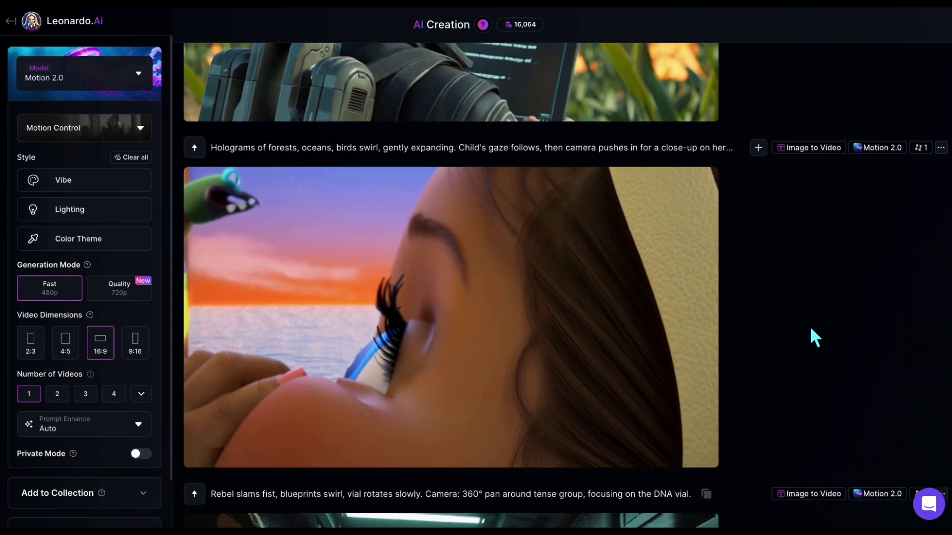
{"action": "scroll", "coordinate": [811, 330], "scroll_direction": "down", "scroll_amount": 7}
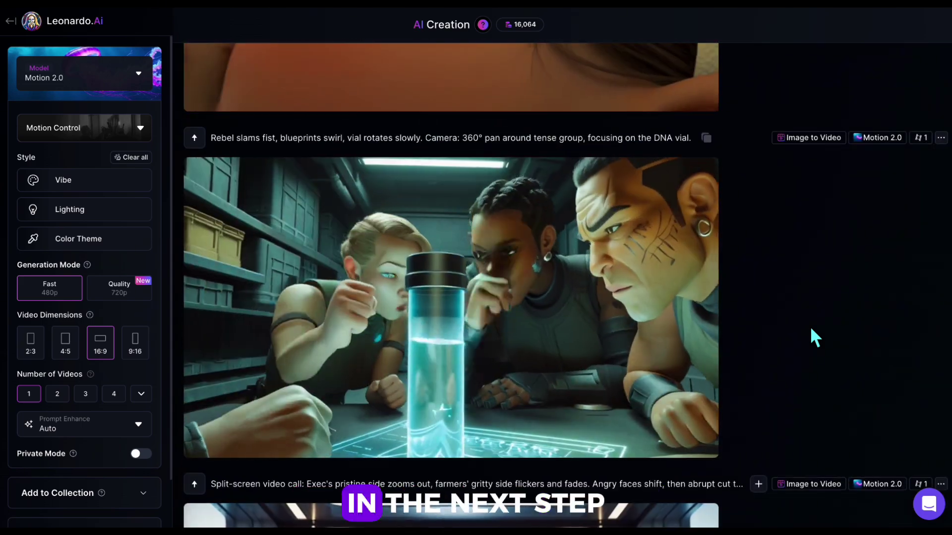
{"action": "scroll", "coordinate": [811, 329], "scroll_direction": "down", "scroll_amount": 7}
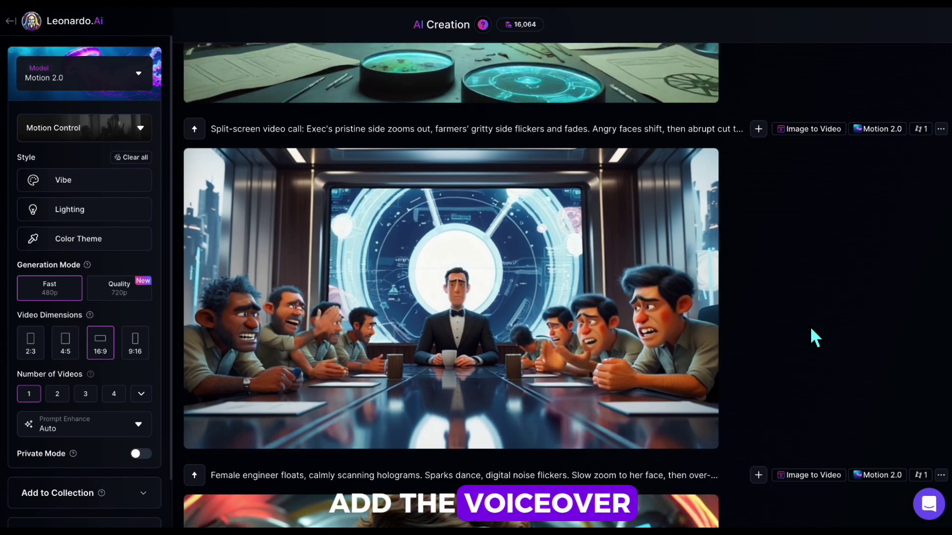
{"action": "scroll", "coordinate": [811, 330], "scroll_direction": "down", "scroll_amount": 6}
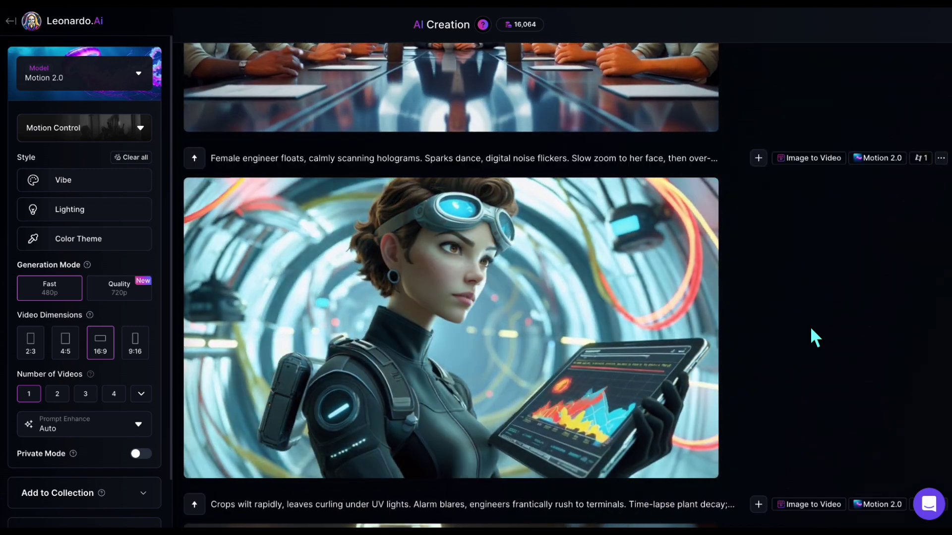
{"action": "scroll", "coordinate": [810, 329], "scroll_direction": "down", "scroll_amount": 7}
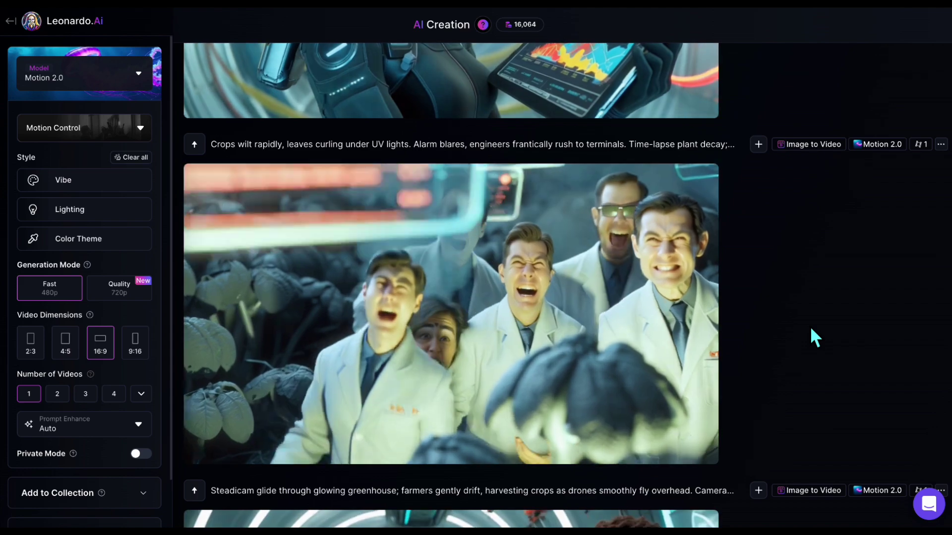
{"action": "scroll", "coordinate": [811, 329], "scroll_direction": "down", "scroll_amount": 1}
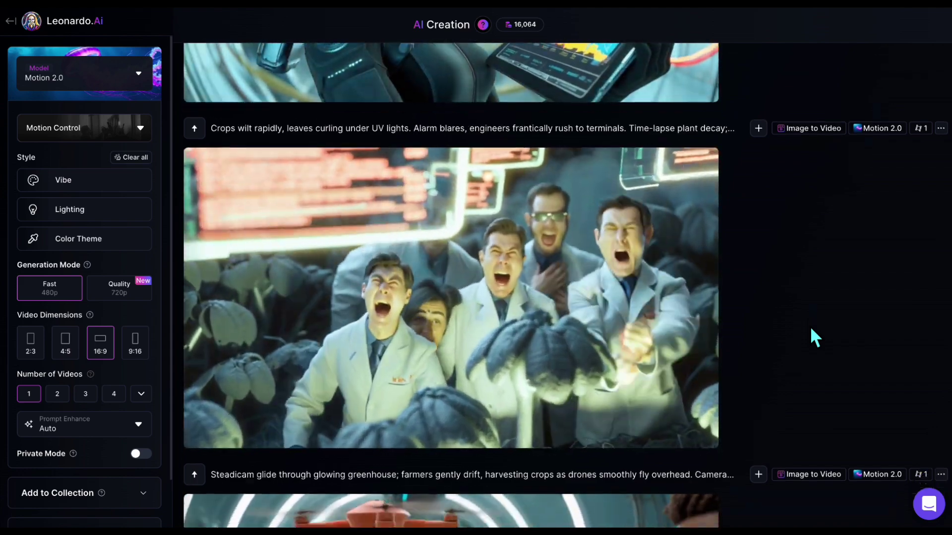
{"action": "scroll", "coordinate": [811, 329], "scroll_direction": "down", "scroll_amount": 7}
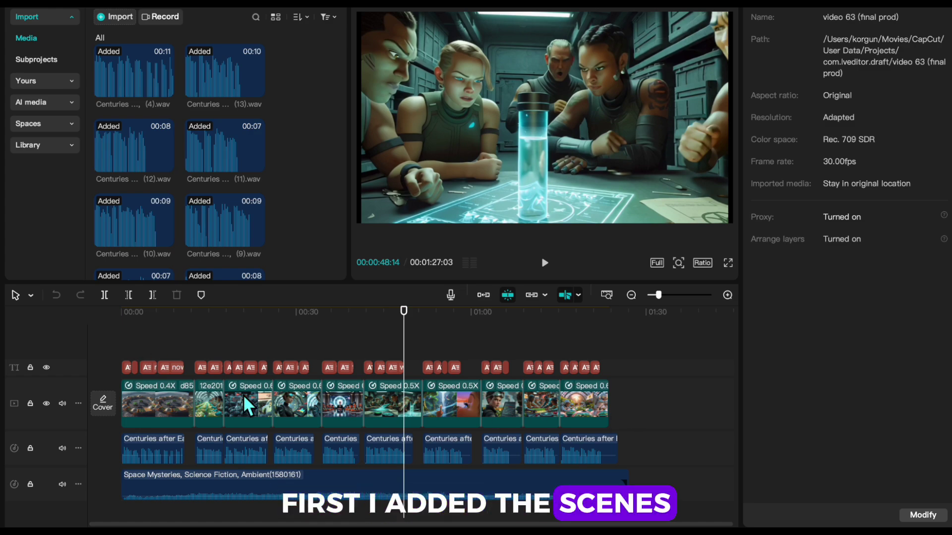
Inspect the scene clips on the video track, including the 0.5X speed clip, and zoom the timeline.
{"action": "left_click", "coordinate": [208, 415]}
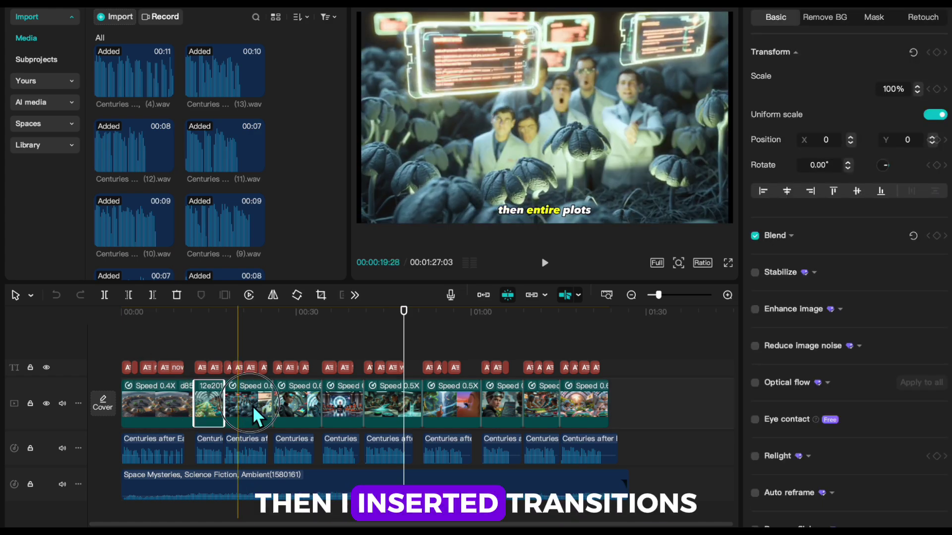
{"action": "left_click", "coordinate": [297, 415]}
{"action": "left_click", "coordinate": [342, 416]}
{"action": "left_click", "coordinate": [454, 409]}
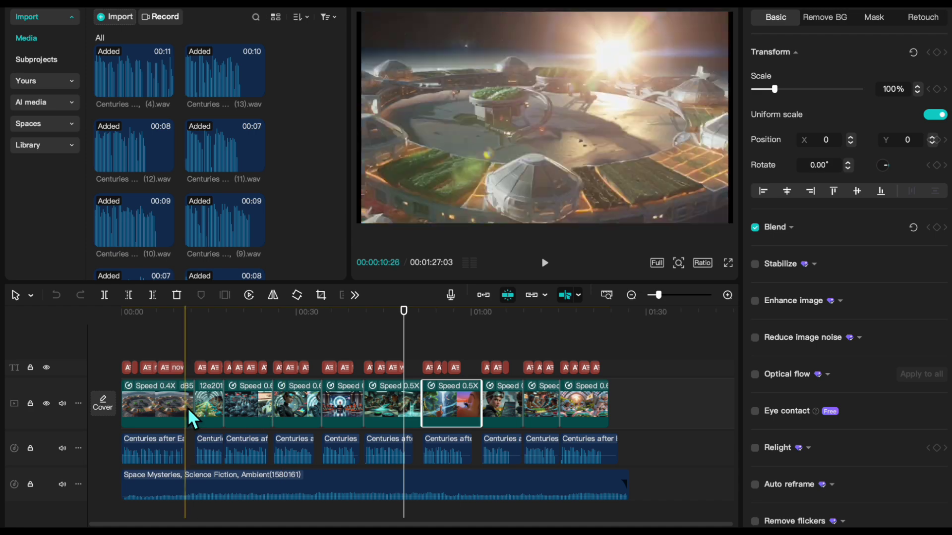
{"action": "scroll", "coordinate": [201, 414], "scroll_direction": "up", "scroll_amount": 3}
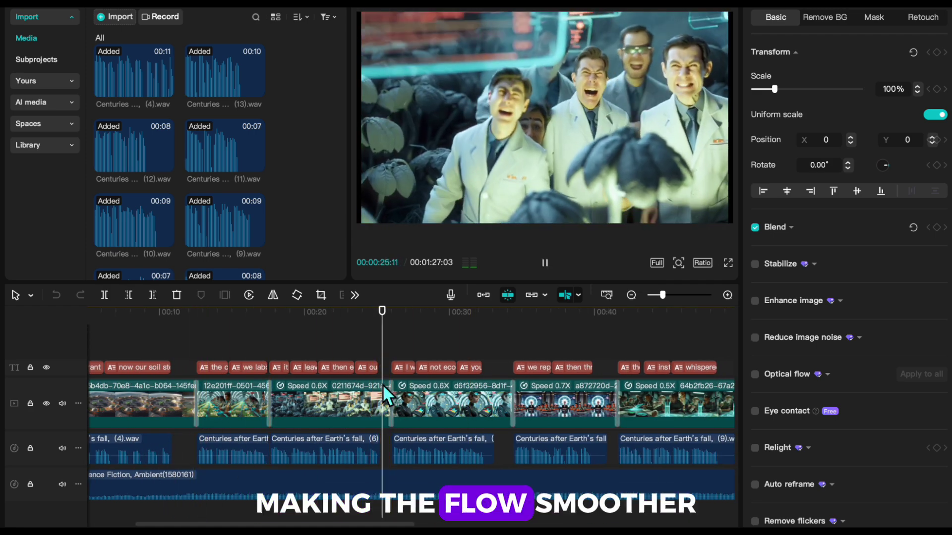
{"action": "scroll", "coordinate": [372, 414], "scroll_direction": "down", "scroll_amount": 3}
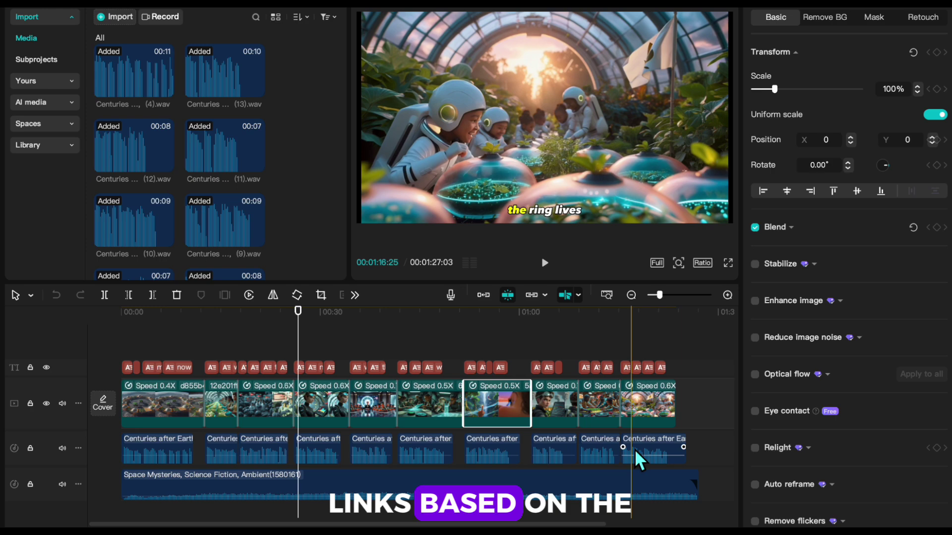
Select the Space Mysteries music clip to show its −18.0 dB volume and 1.7 s fade-out.
{"action": "left_click", "coordinate": [213, 494]}
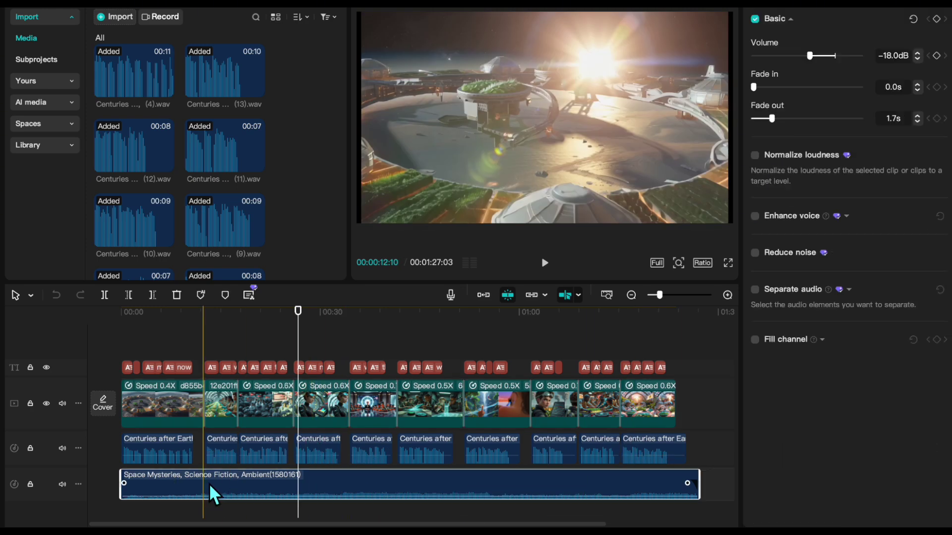